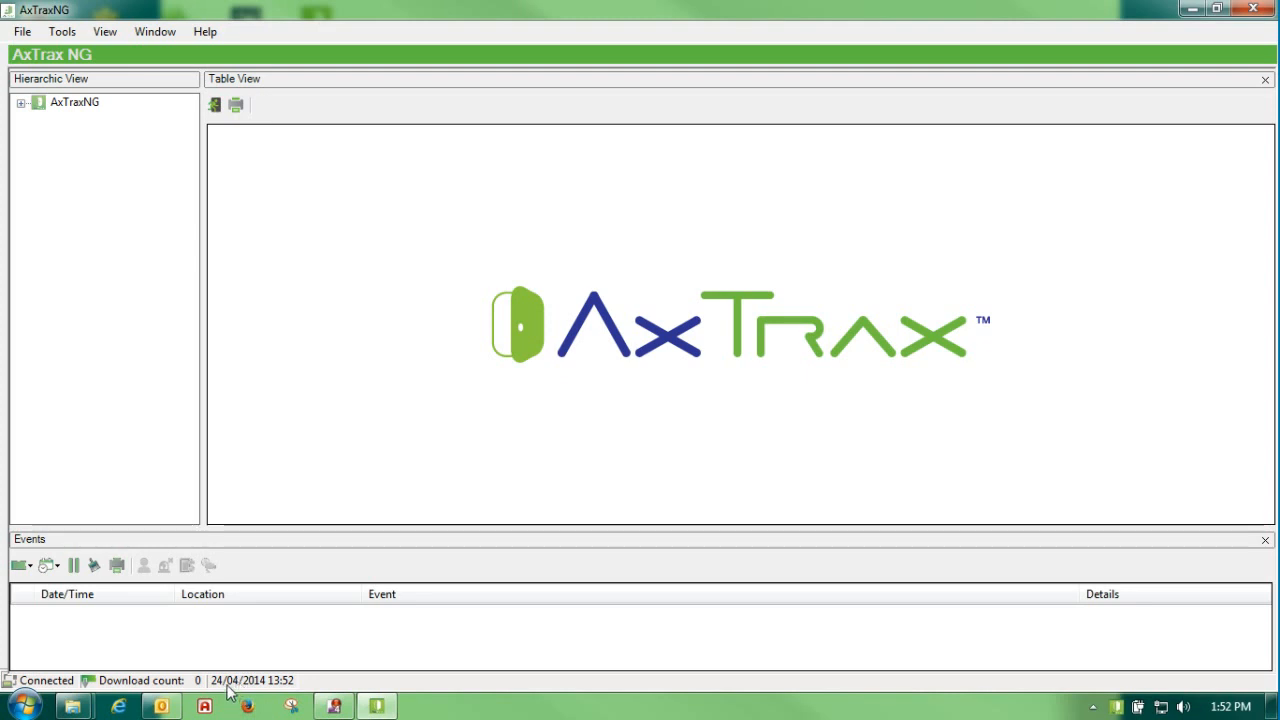
- Set the program language to English (USA) in the options and confirm the change
click(63, 32)
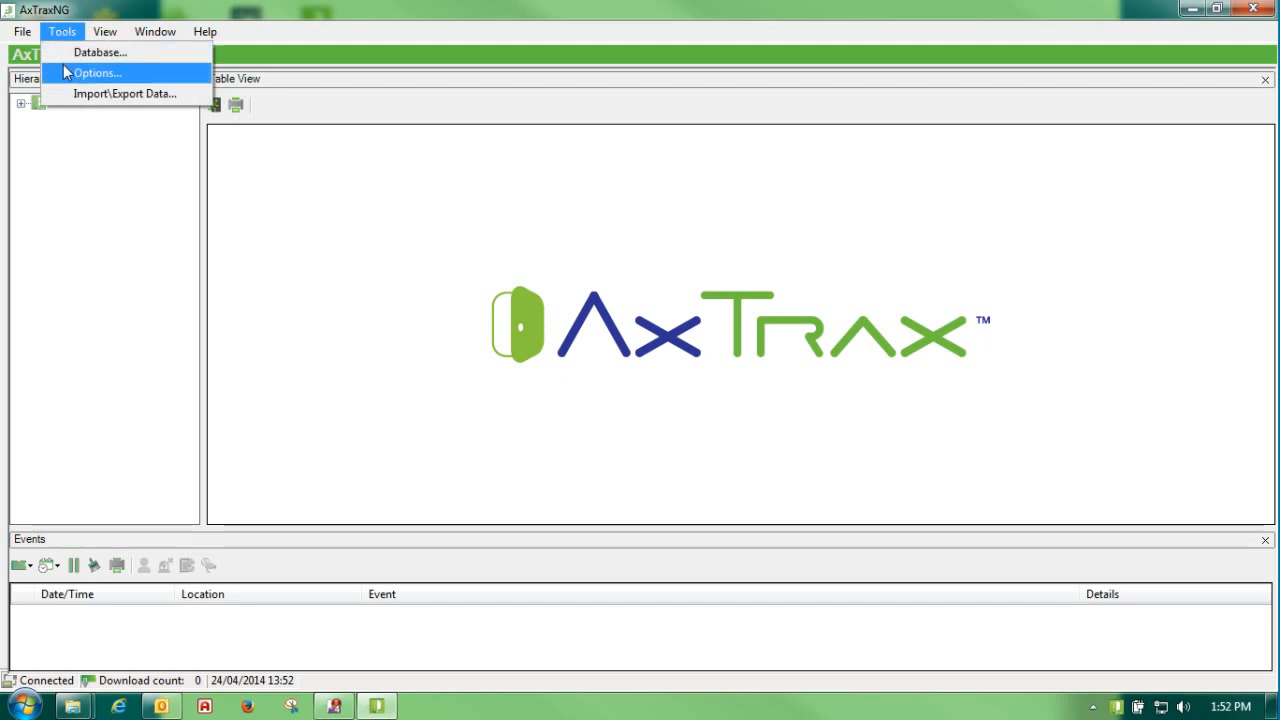
click(65, 70)
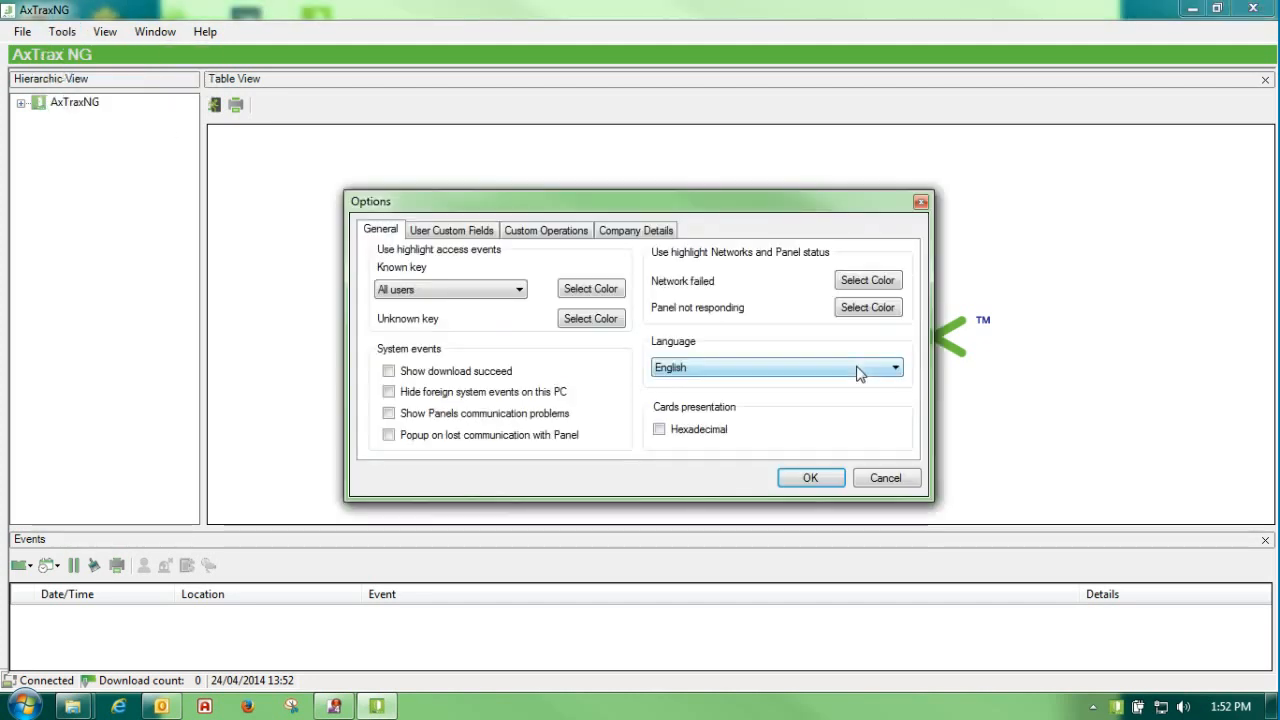
click(895, 368)
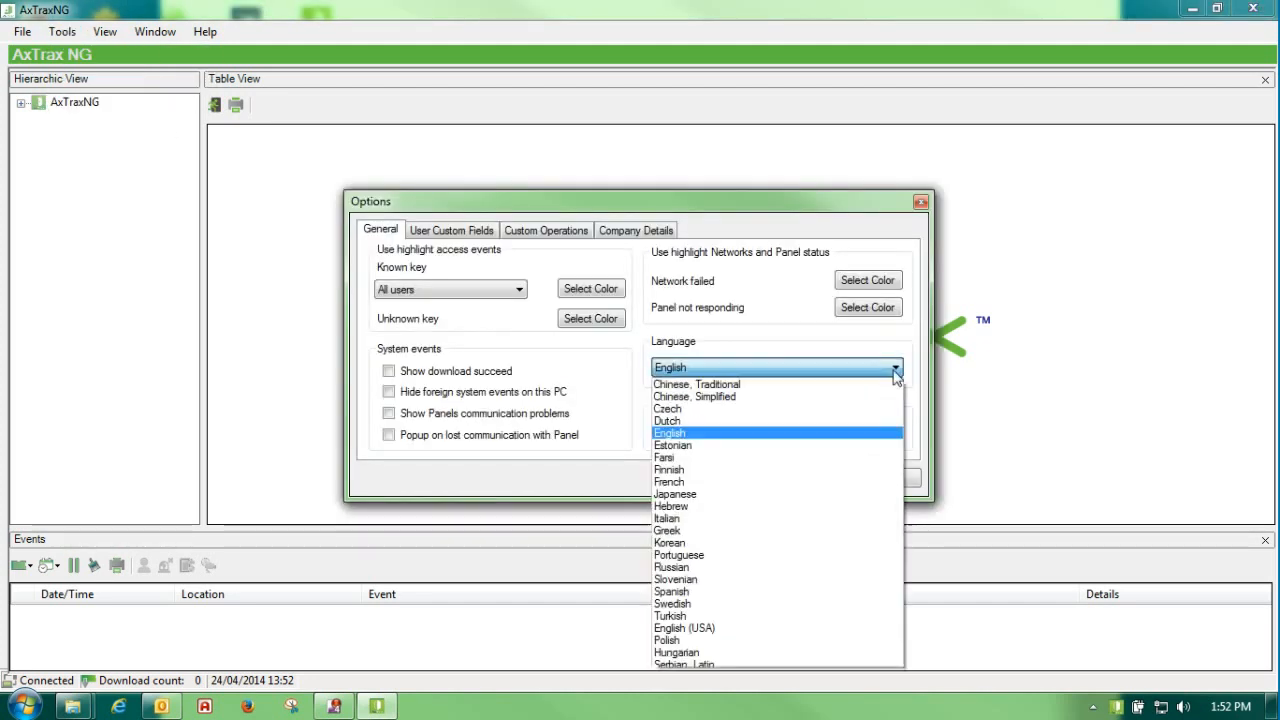
click(708, 628)
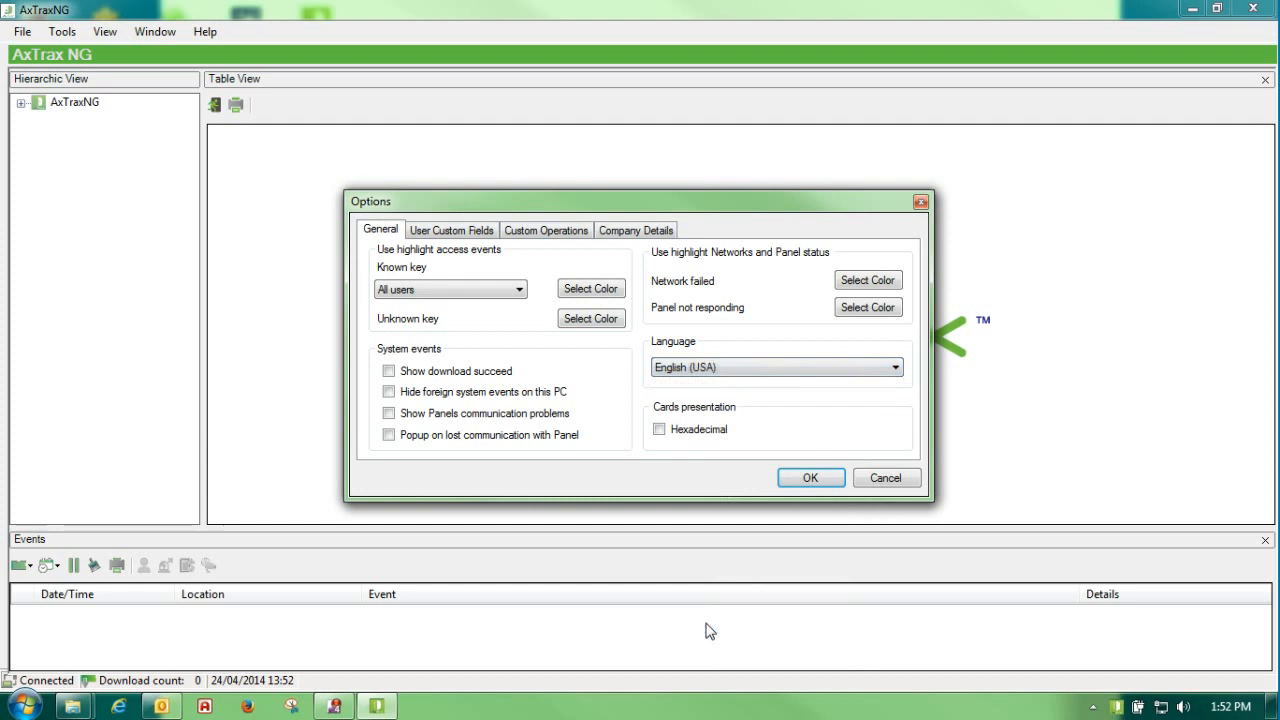
click(808, 478)
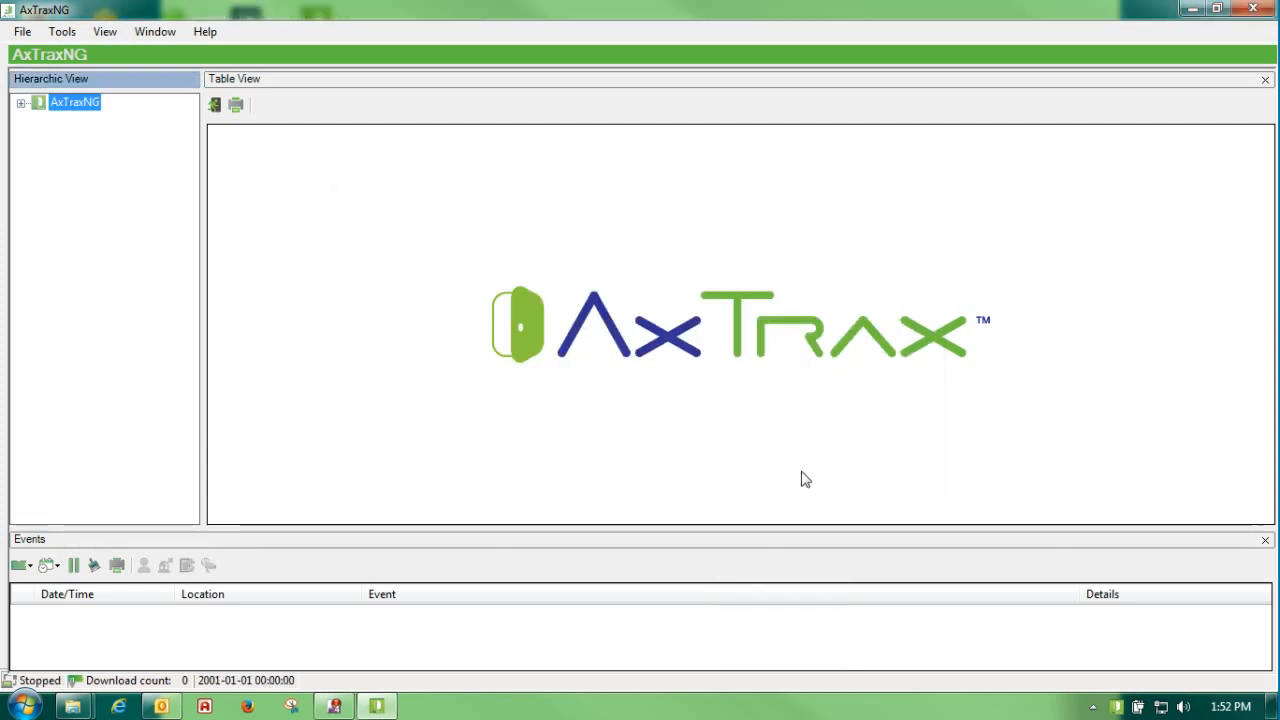
- Start a new network under AC Networks and set its network type to TCP/IP
click(21, 103)
click(55, 120)
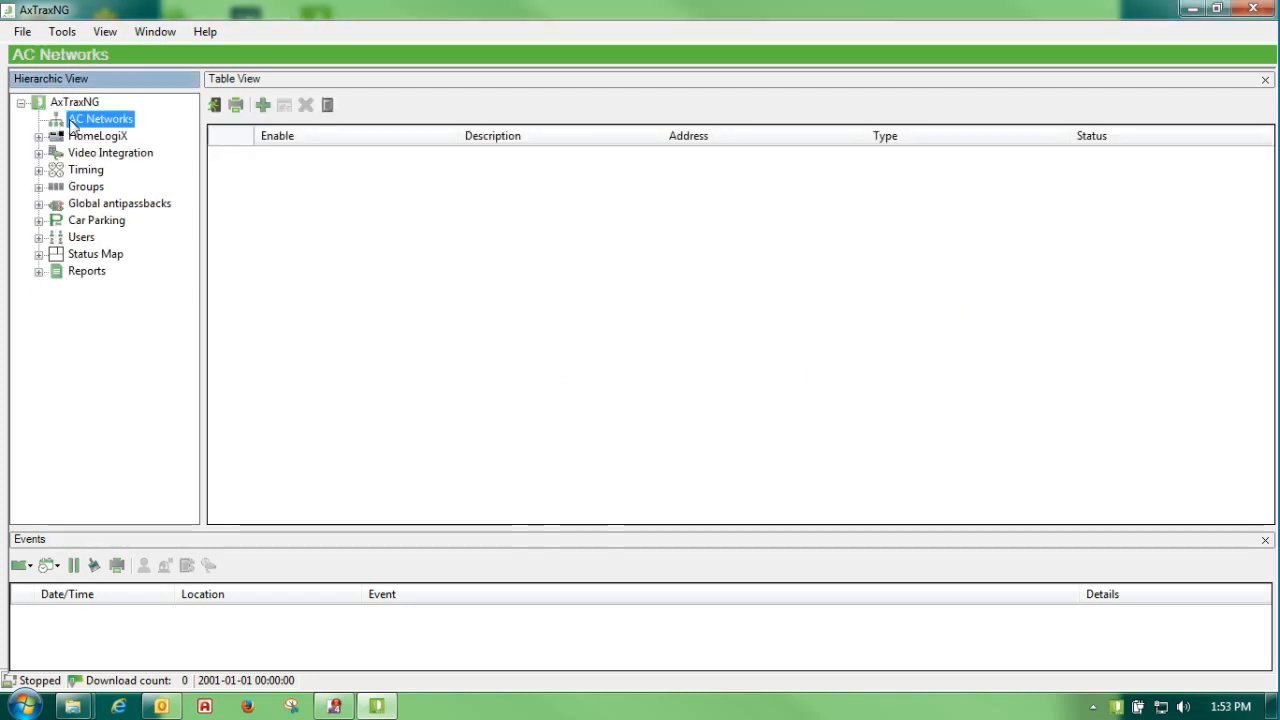
click(264, 112)
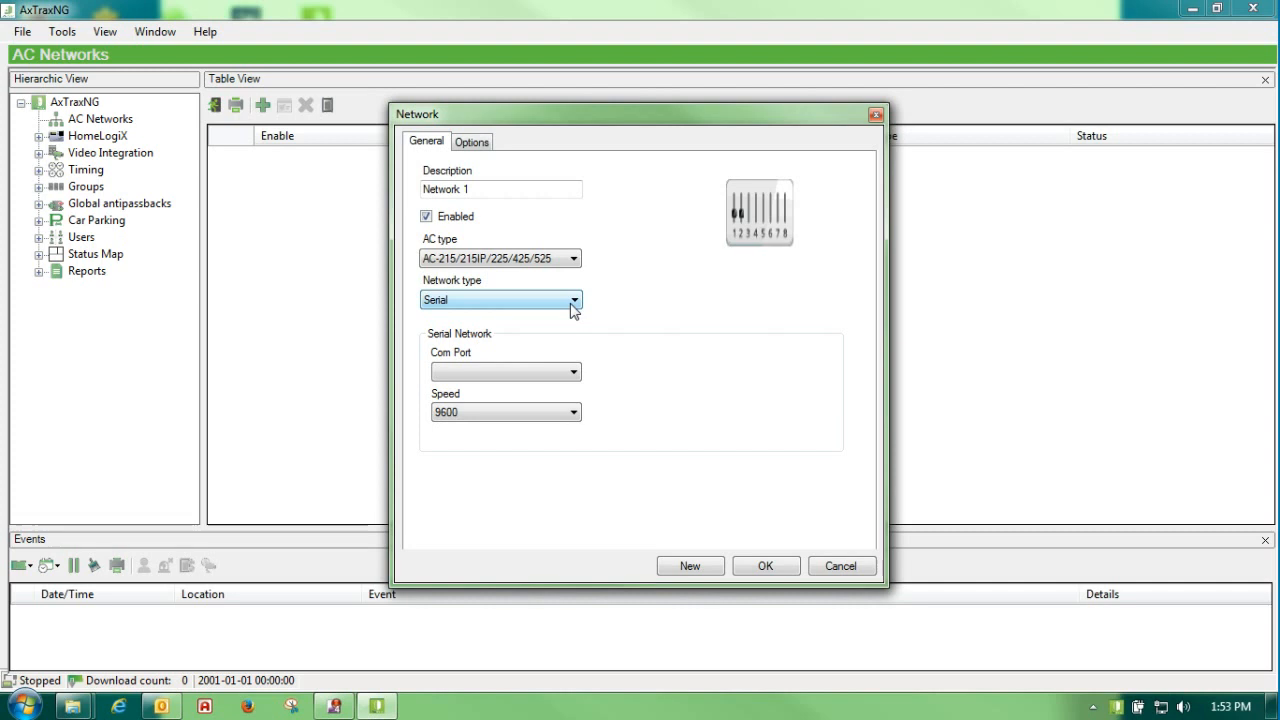
click(574, 302)
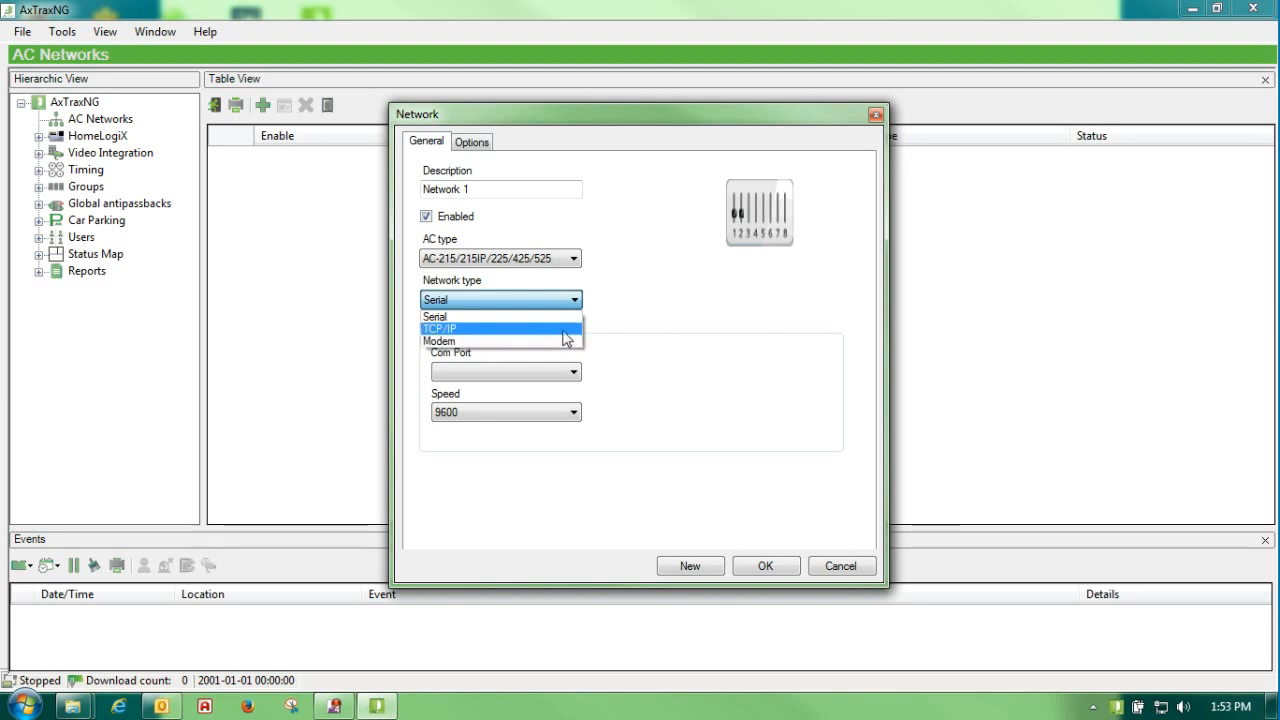
click(563, 330)
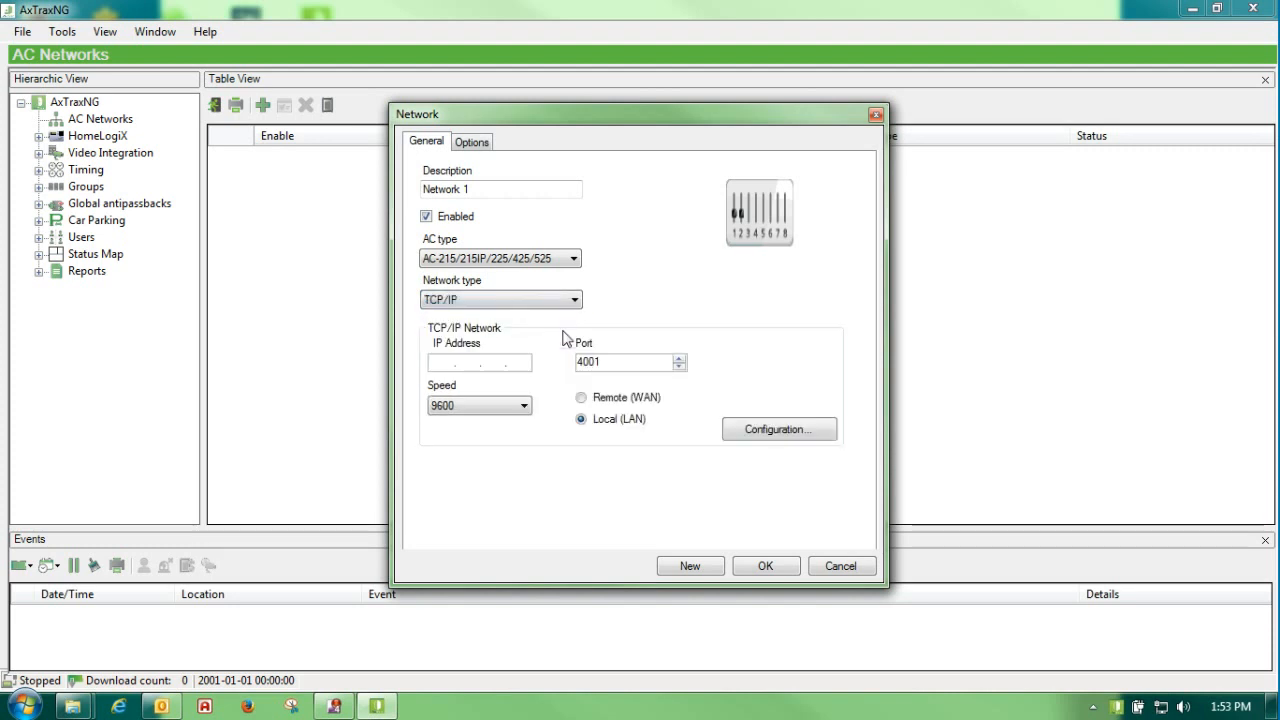
- Open the network's TCP/IP configuration and choose MD-IP32 On Board as the gateway type
click(766, 431)
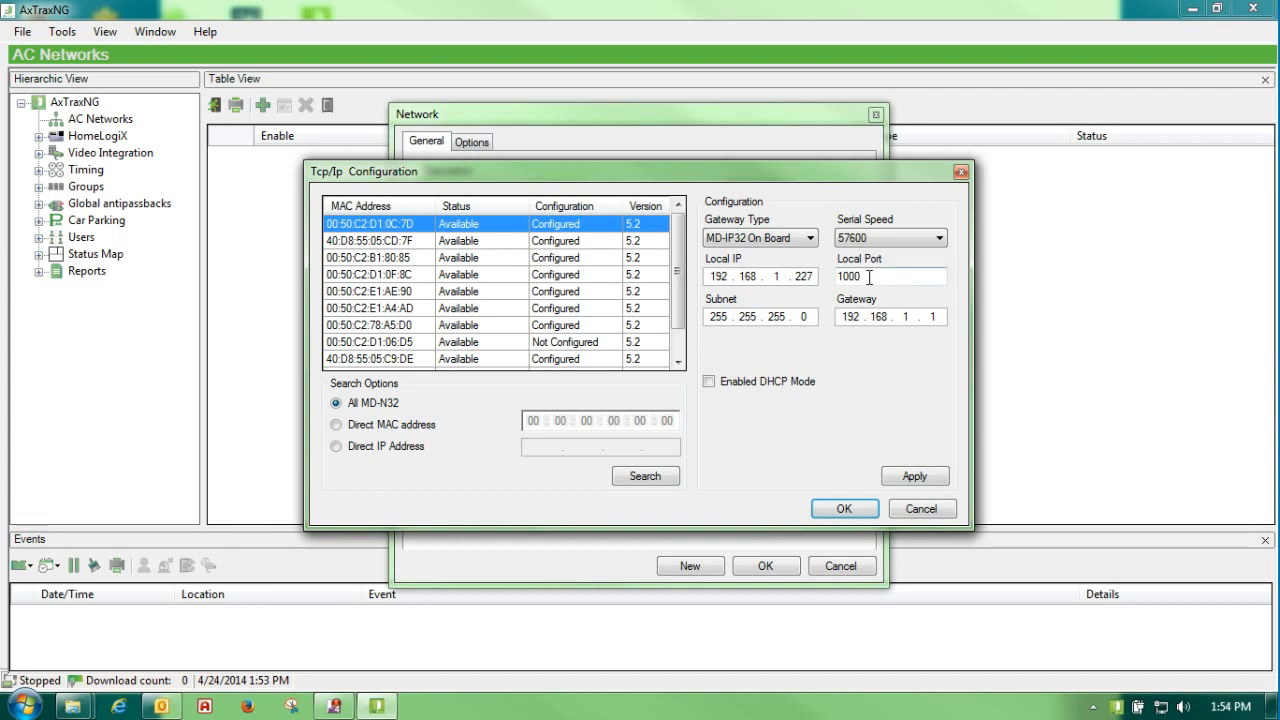
click(811, 240)
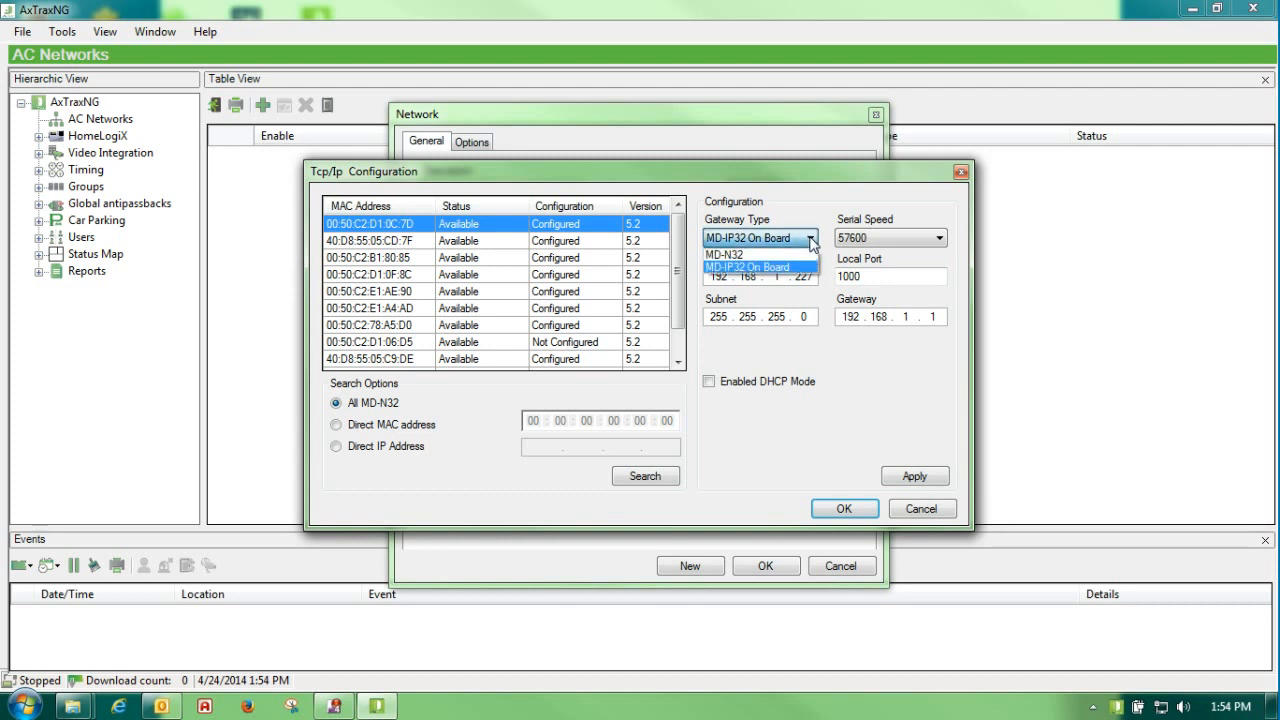
click(787, 267)
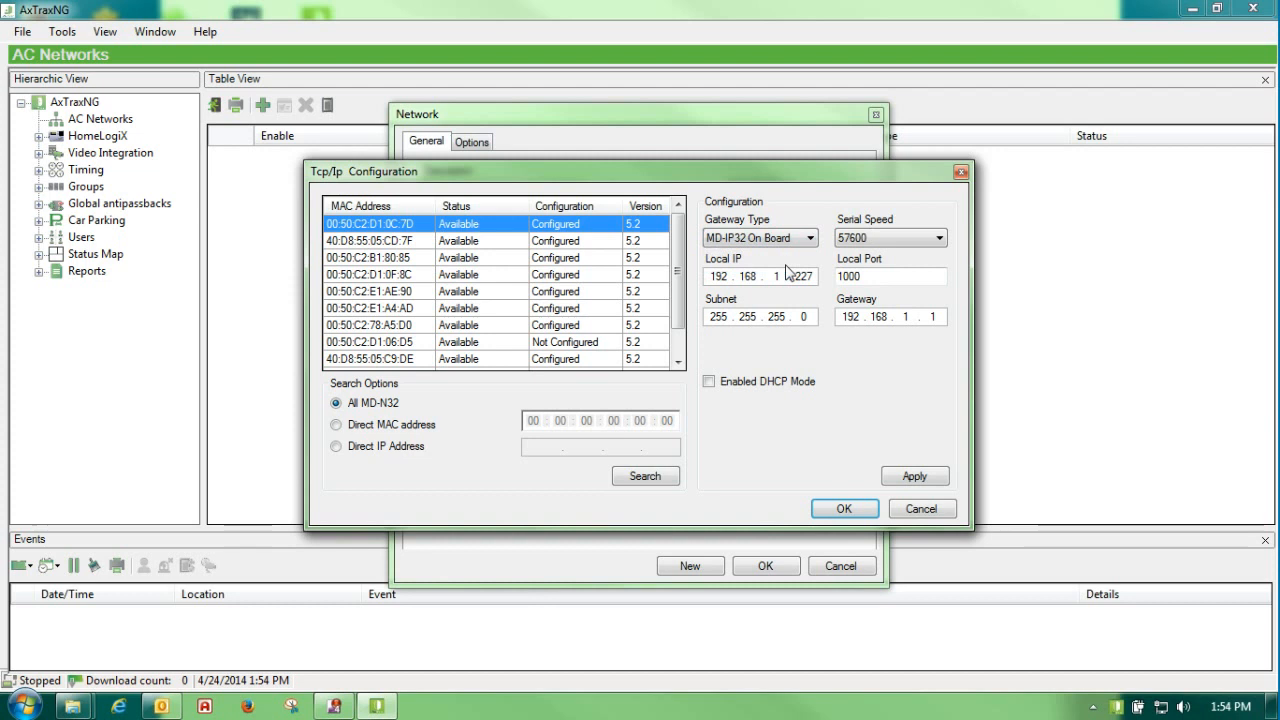
click(810, 240)
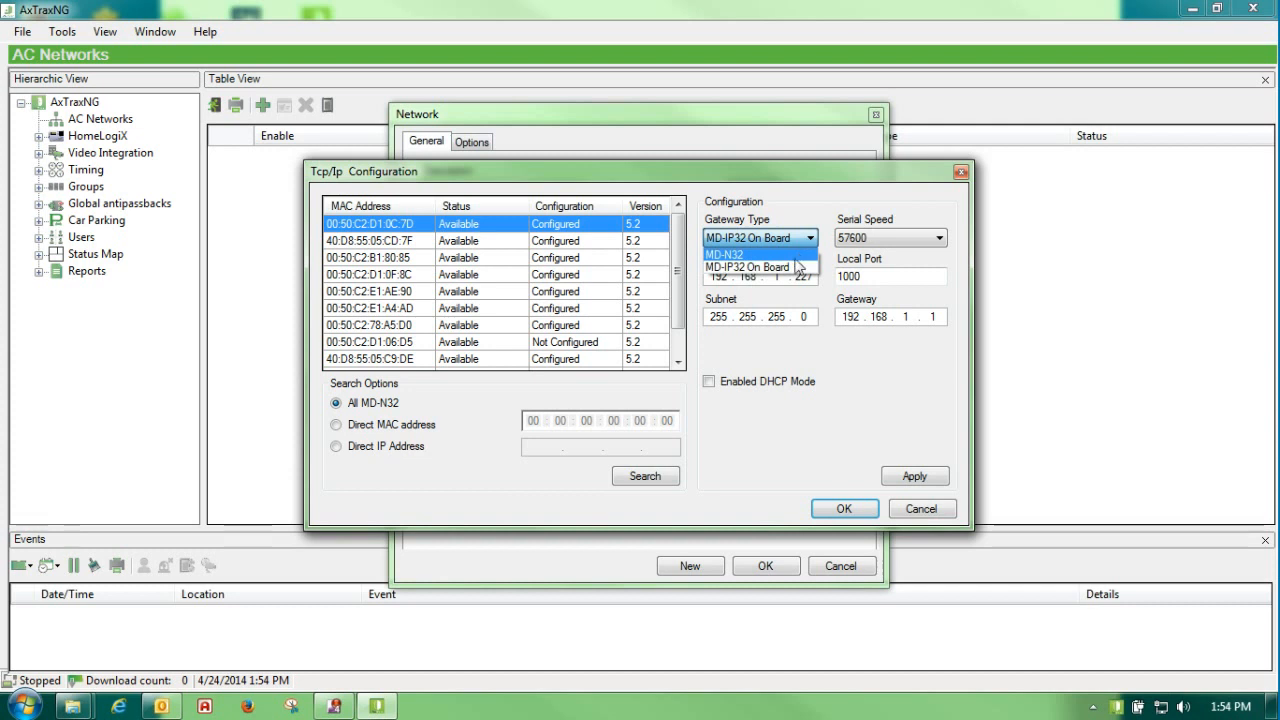
click(792, 267)
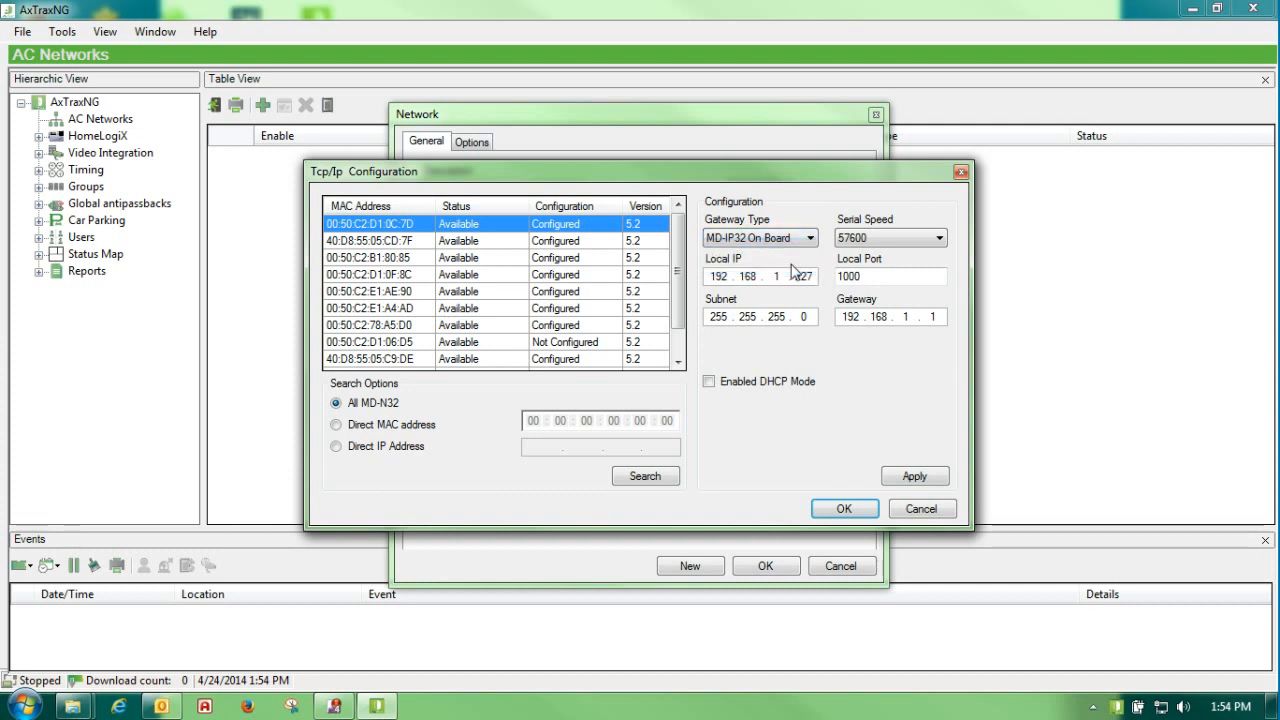
- Run ipconfig in a Windows Command Prompt to check the computer's IP address, subnet mask and default gateway, and close it
click(24, 706)
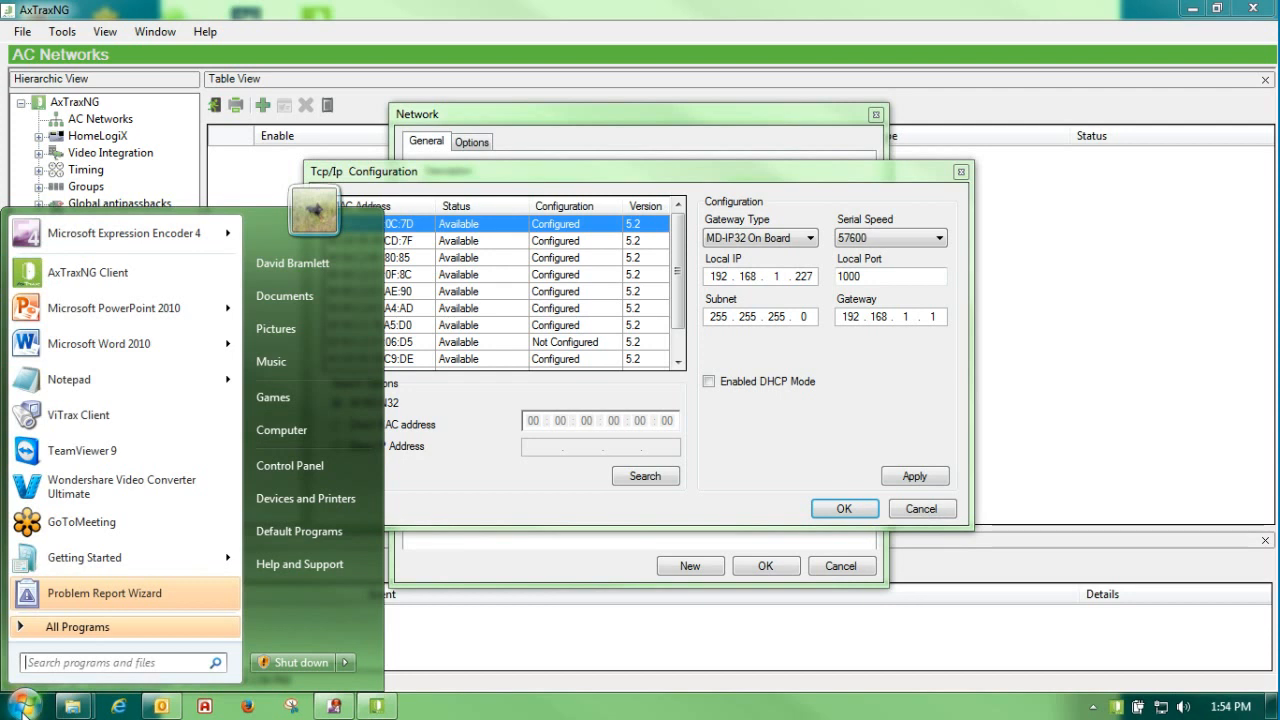
text(cmd)
key(Return)
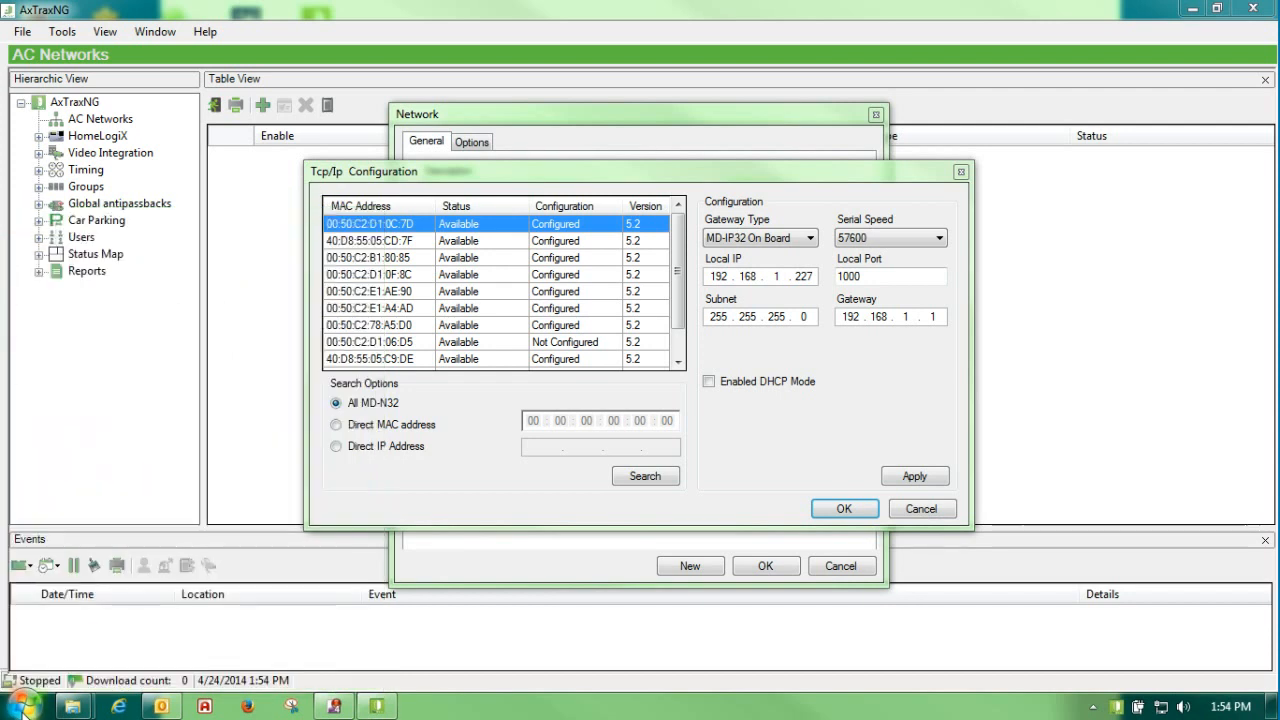
text(ipconfi)
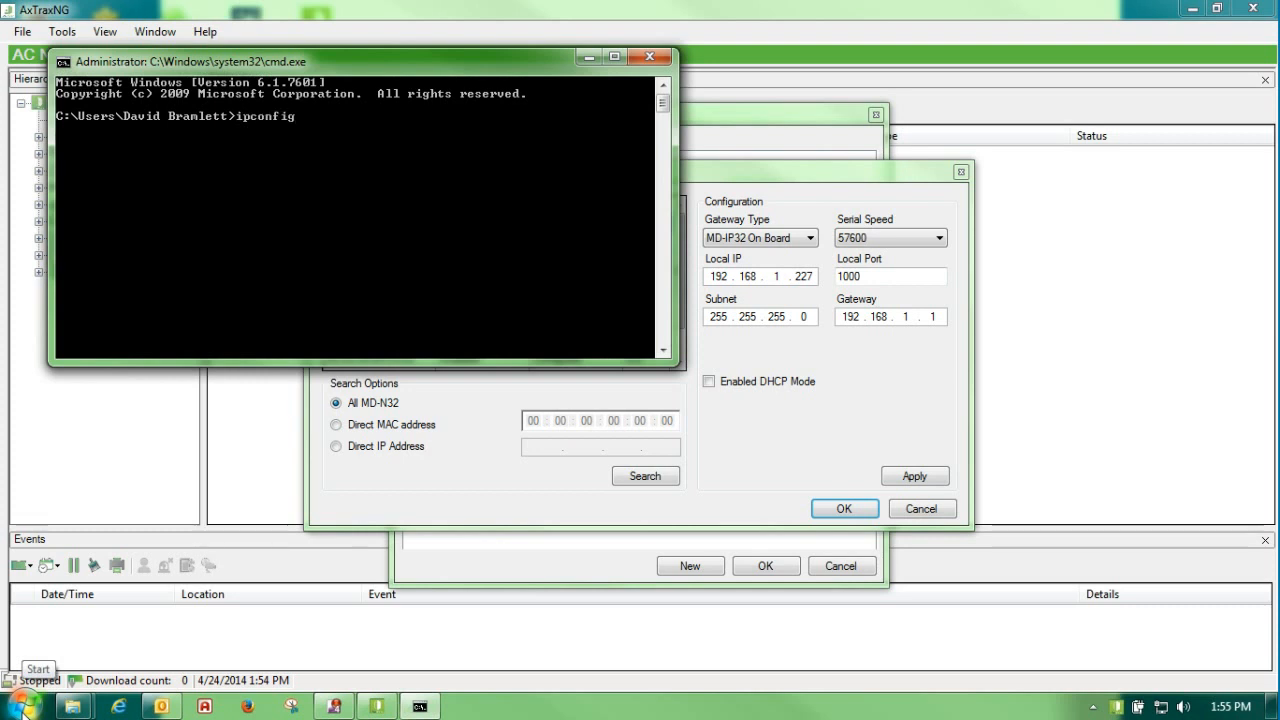
text(g)
key(Return)
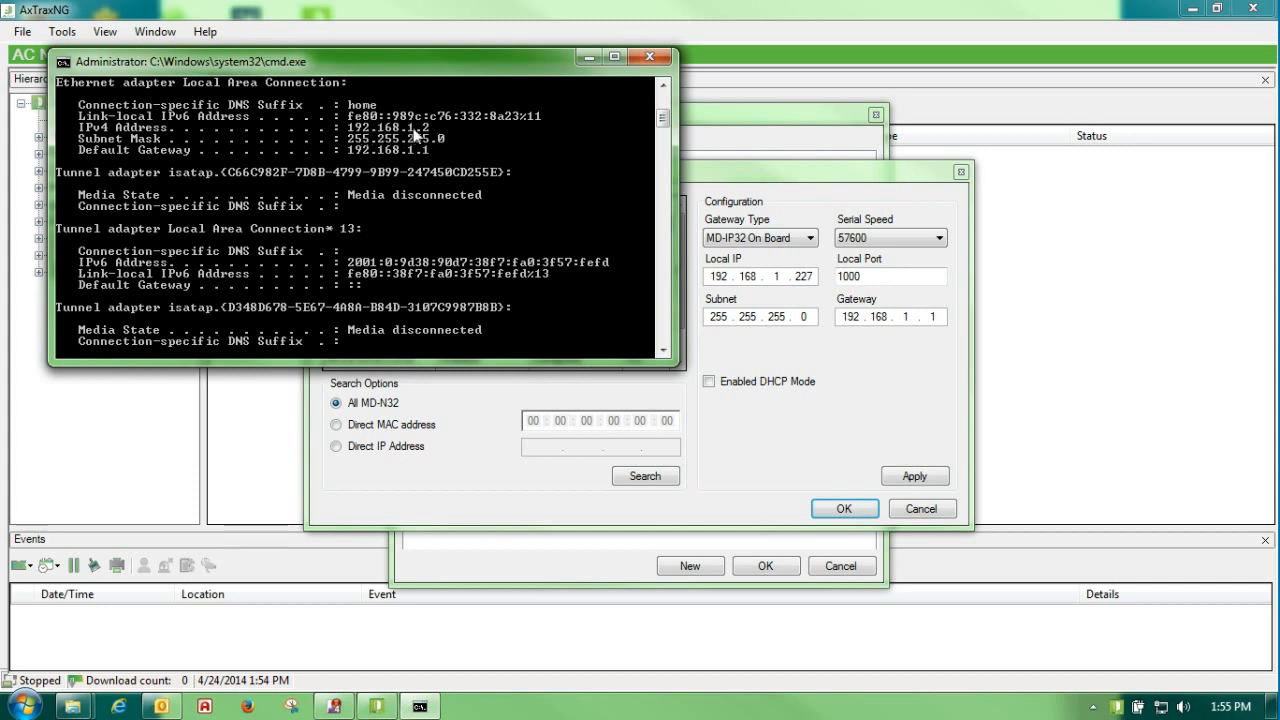
click(646, 57)
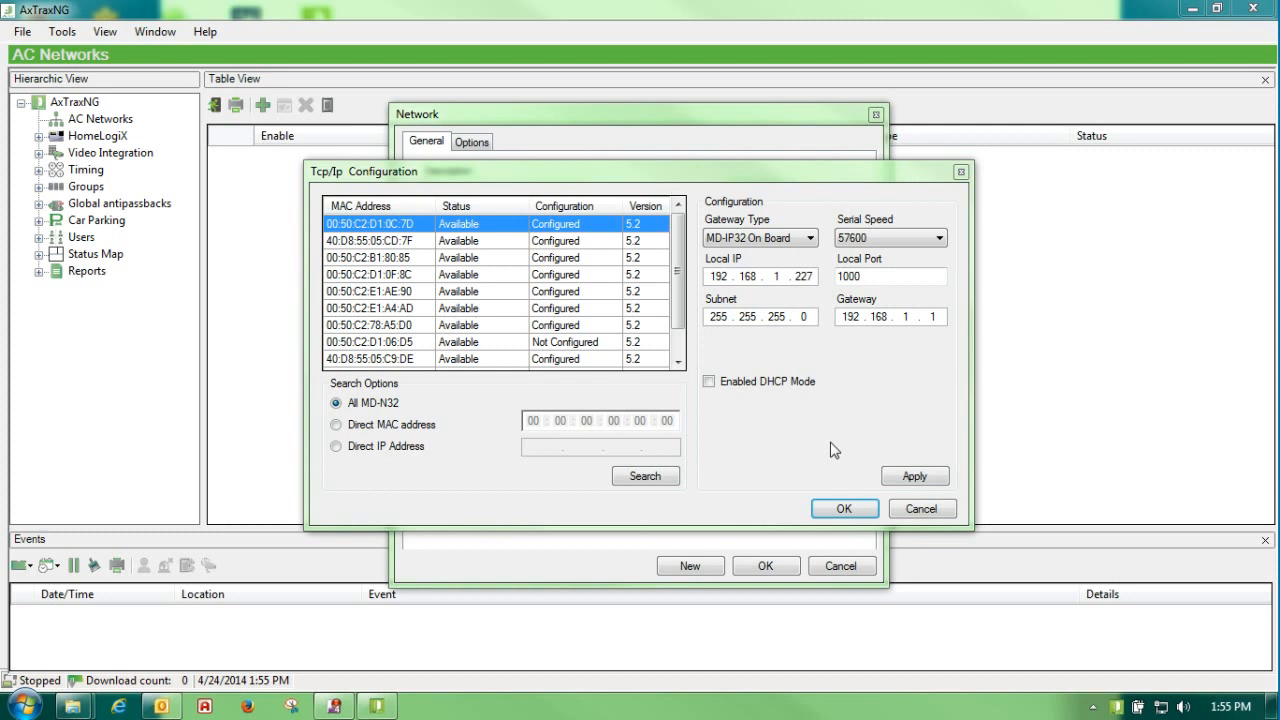
- Apply the TCP/IP configuration, choose the device with MAC address 00:50:C2:D1:0C:7D, and accept it for the network
click(912, 477)
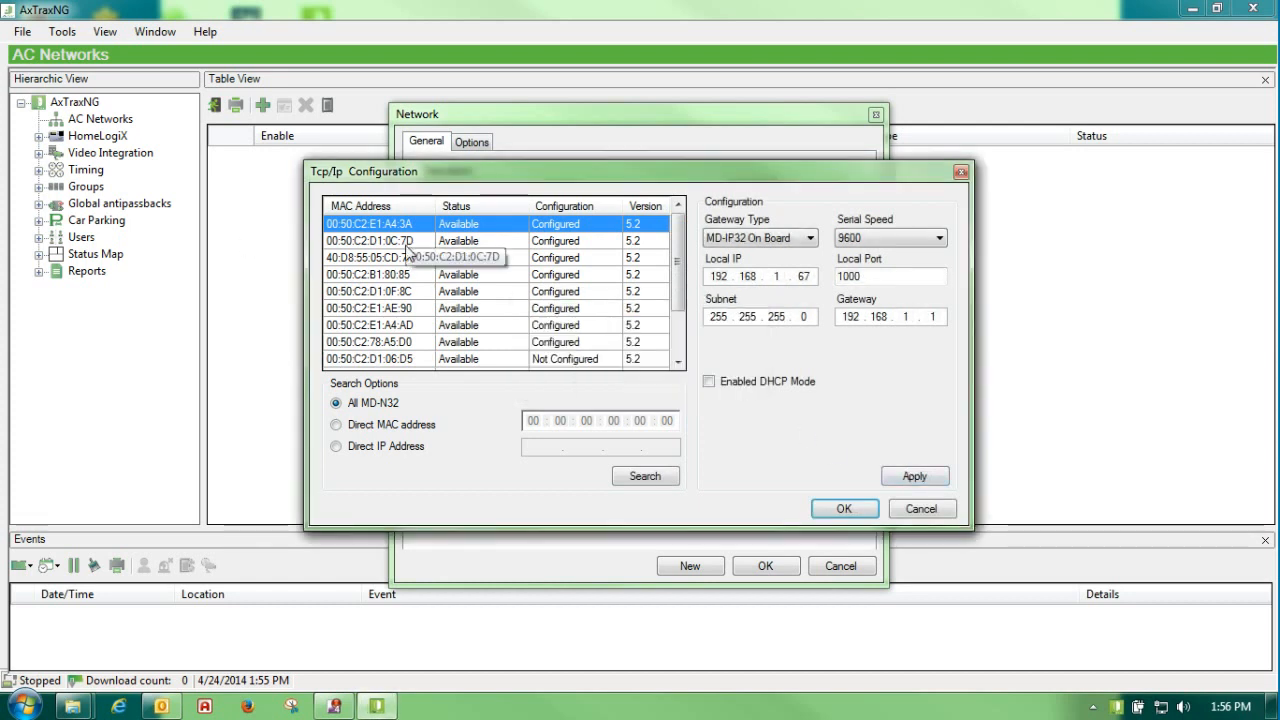
click(504, 243)
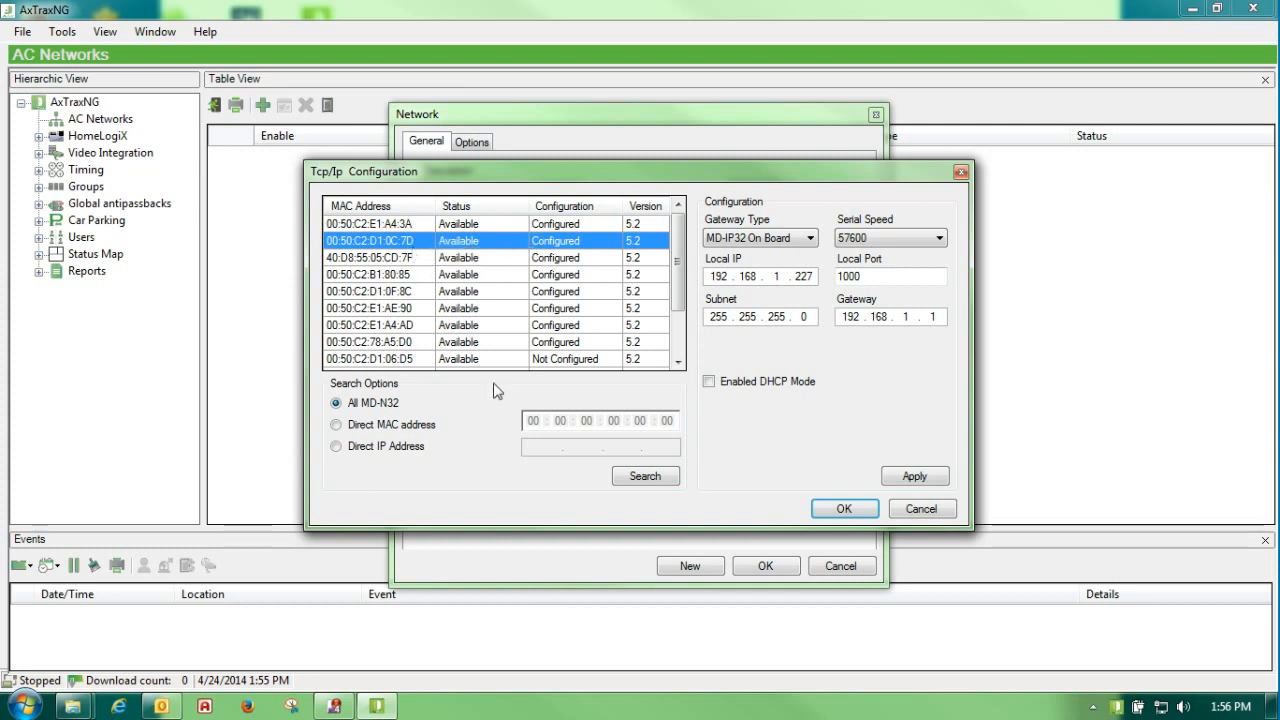
click(829, 512)
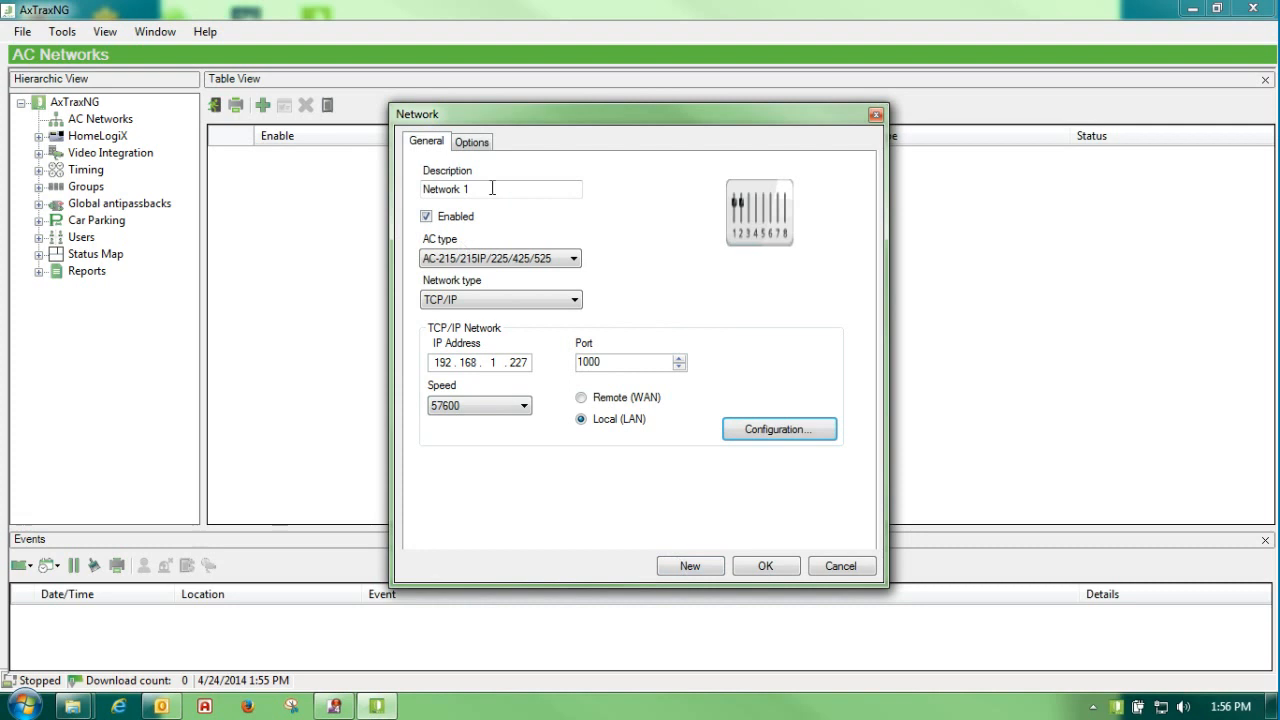
- Set the new network's description to Test and save the network
drag(491, 189, 380, 193)
text(Test)
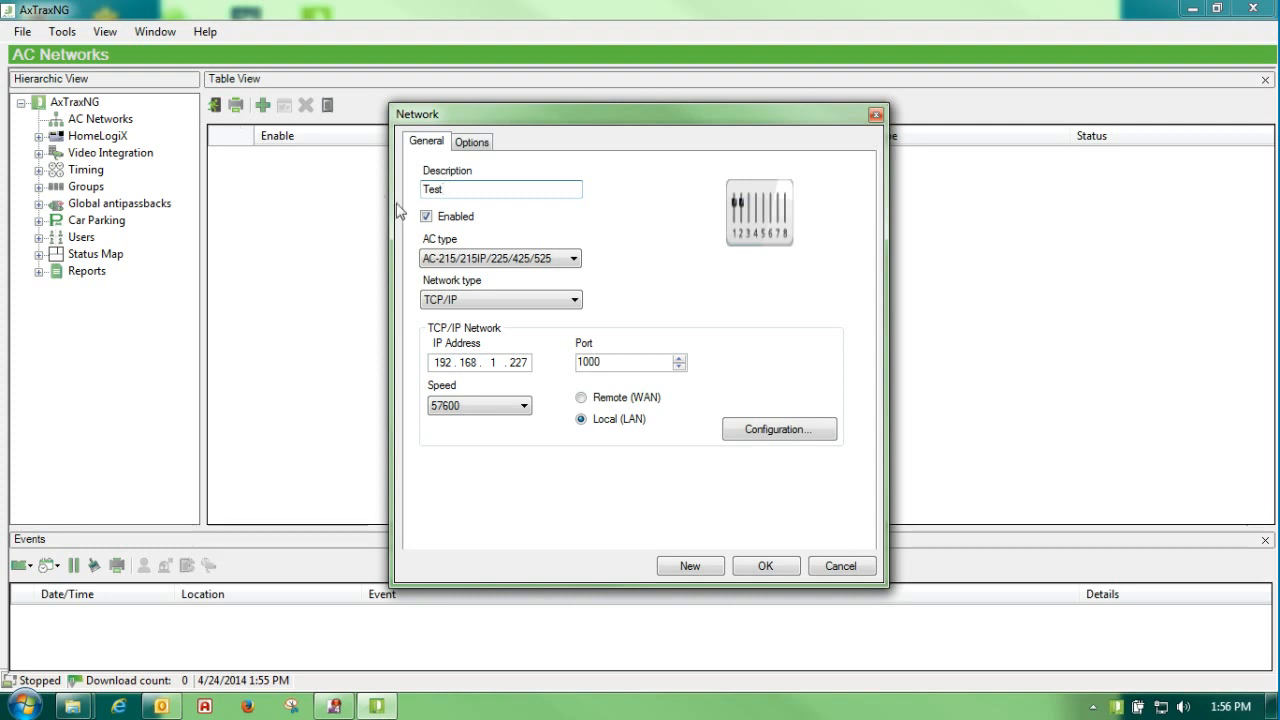
click(751, 574)
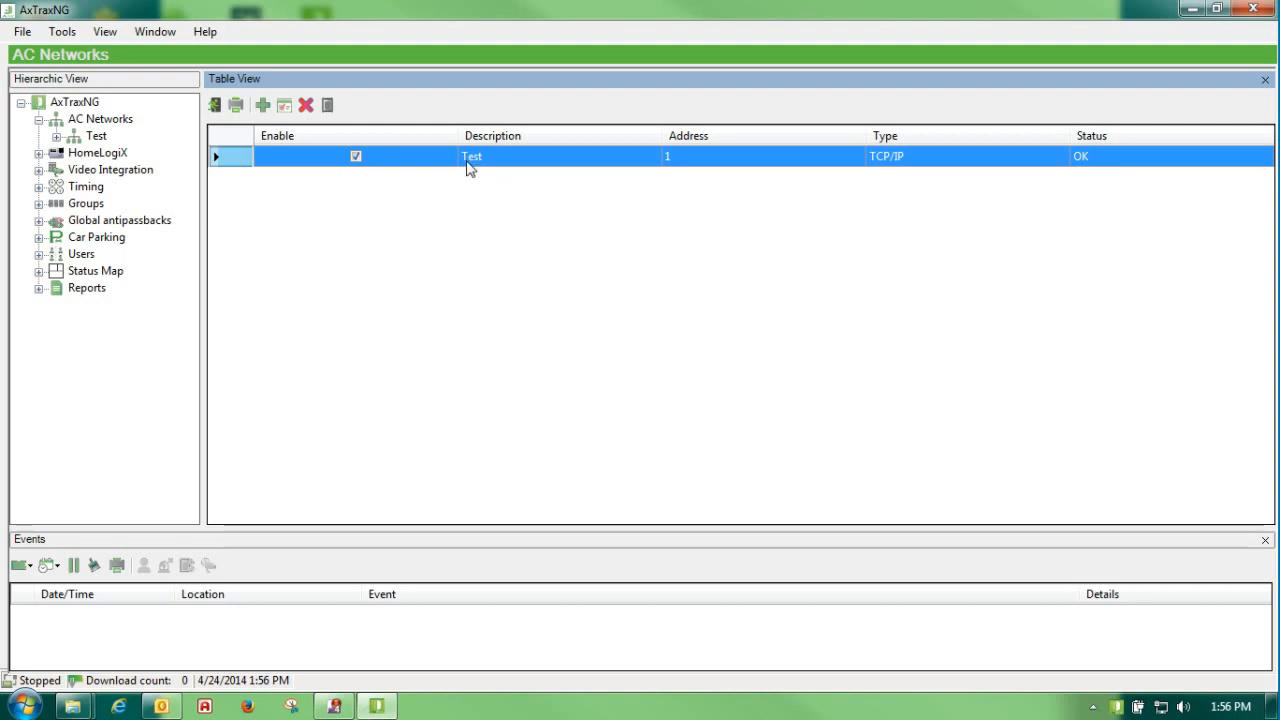
- Search the Test network for connected panels, stop the search, and add the AC-225 panel 1\Panel 1
click(56, 138)
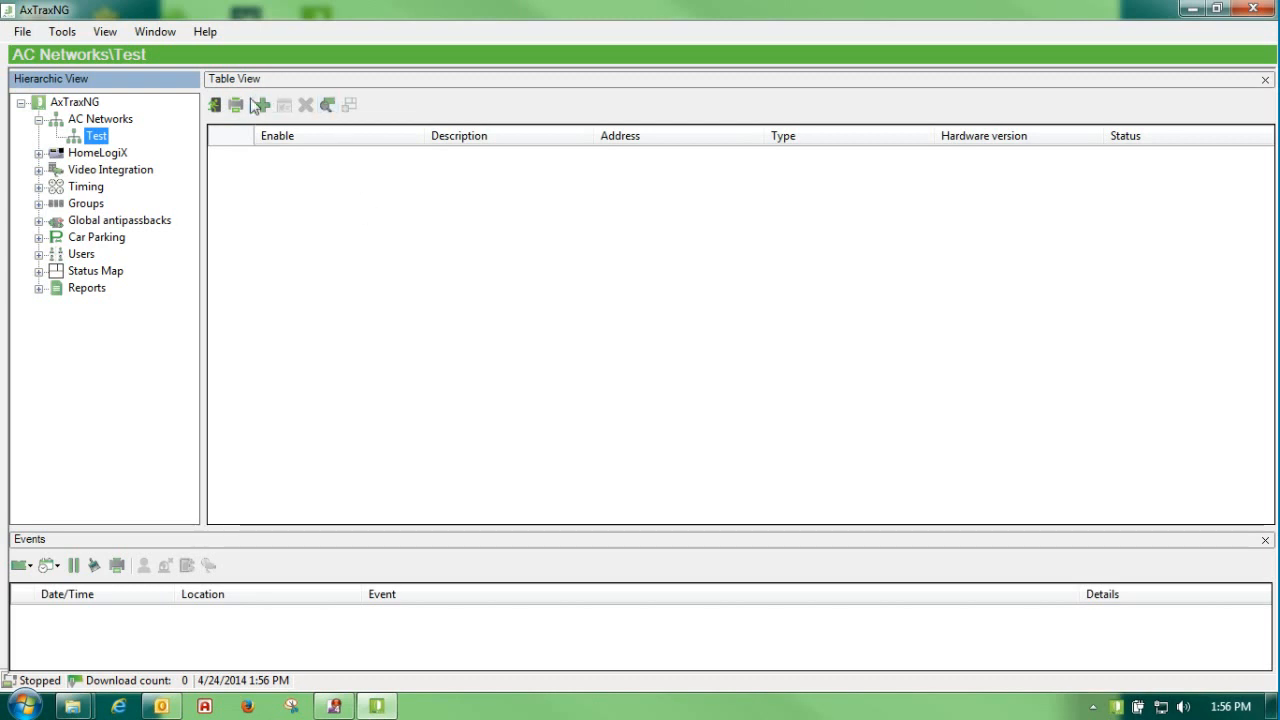
click(328, 106)
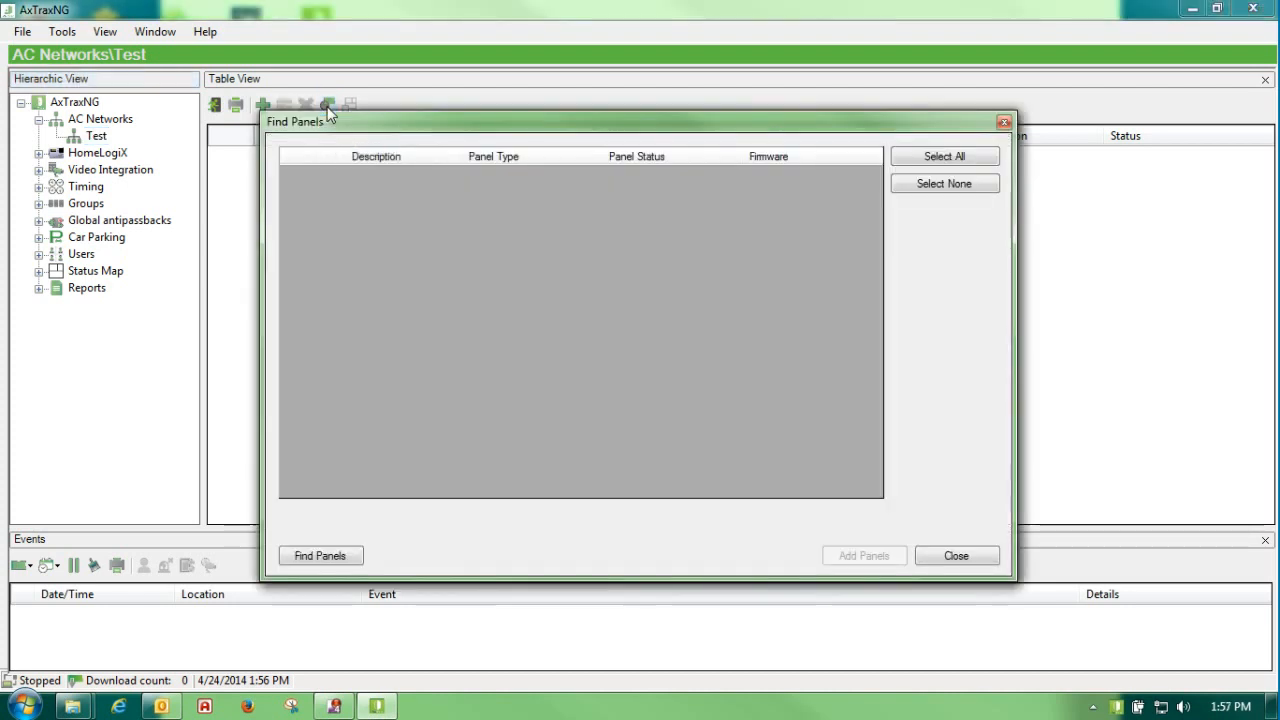
click(311, 558)
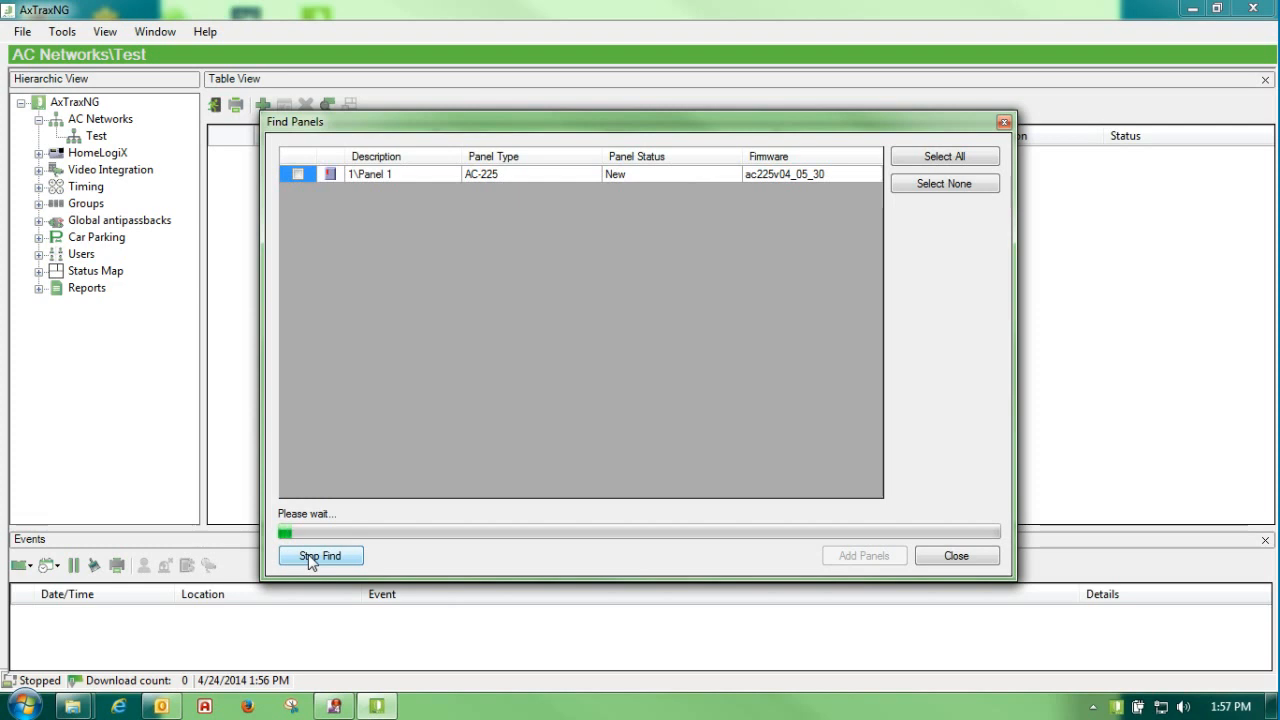
click(309, 555)
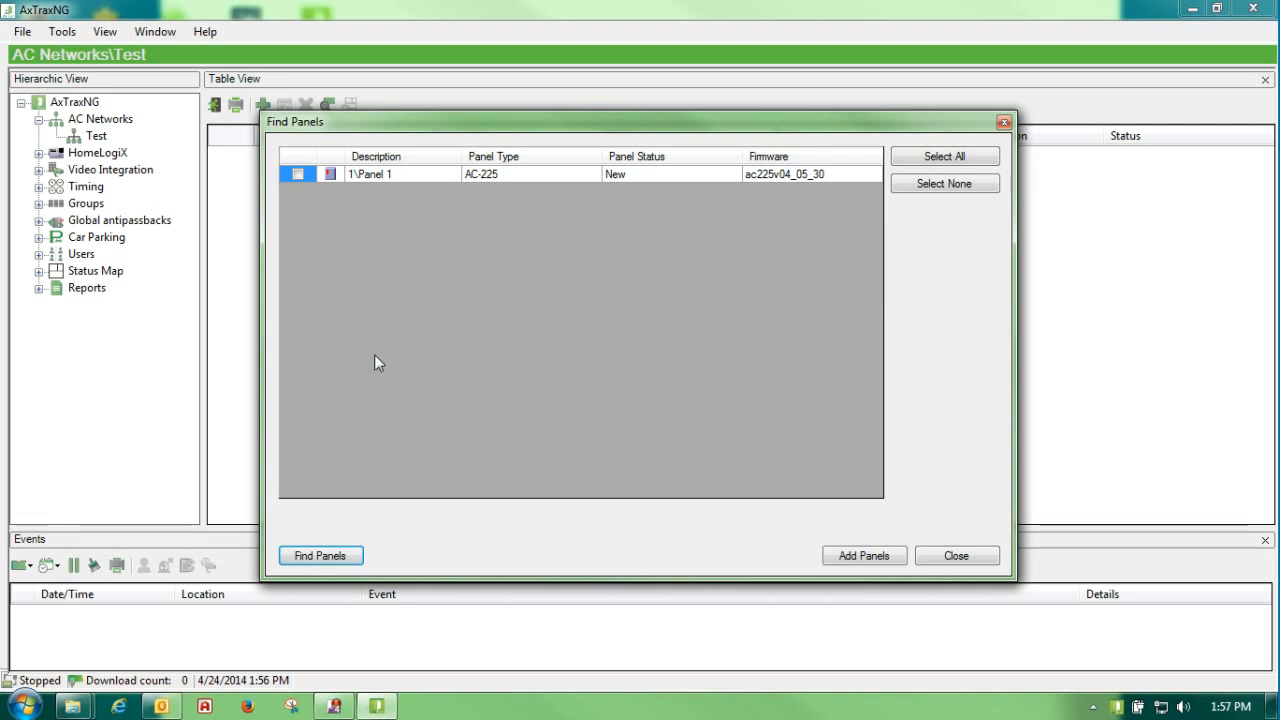
click(297, 175)
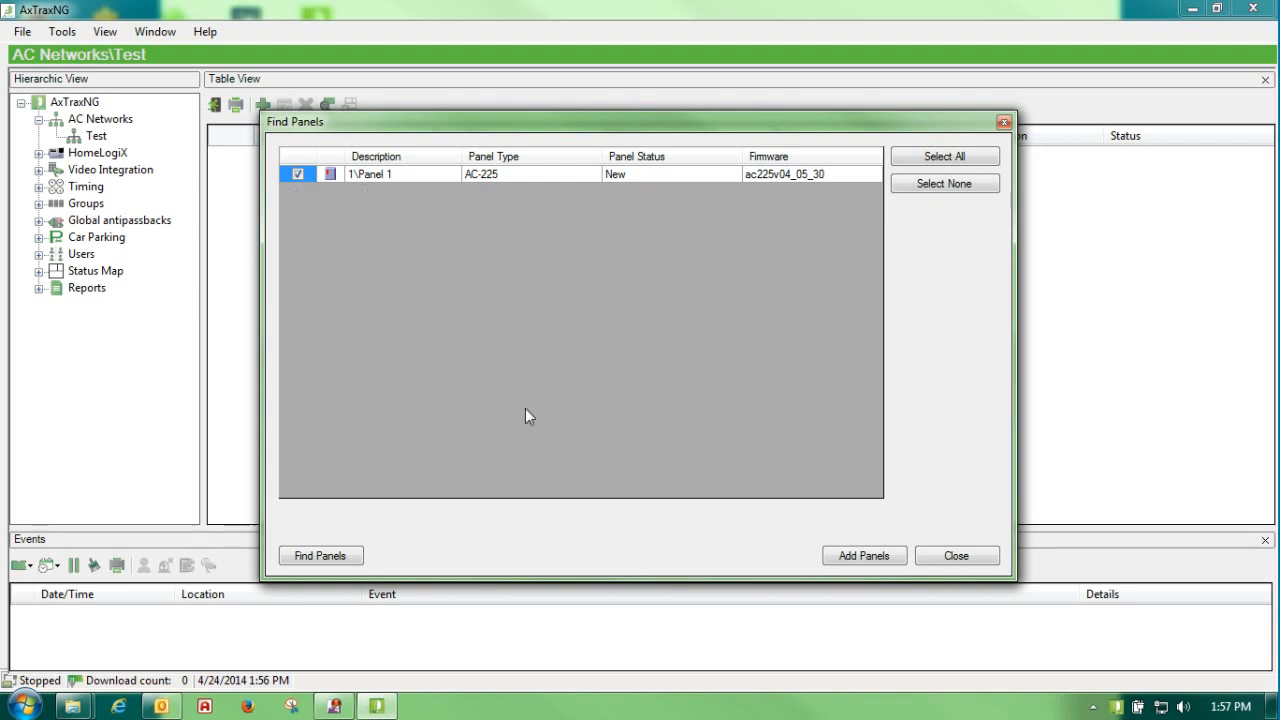
click(857, 558)
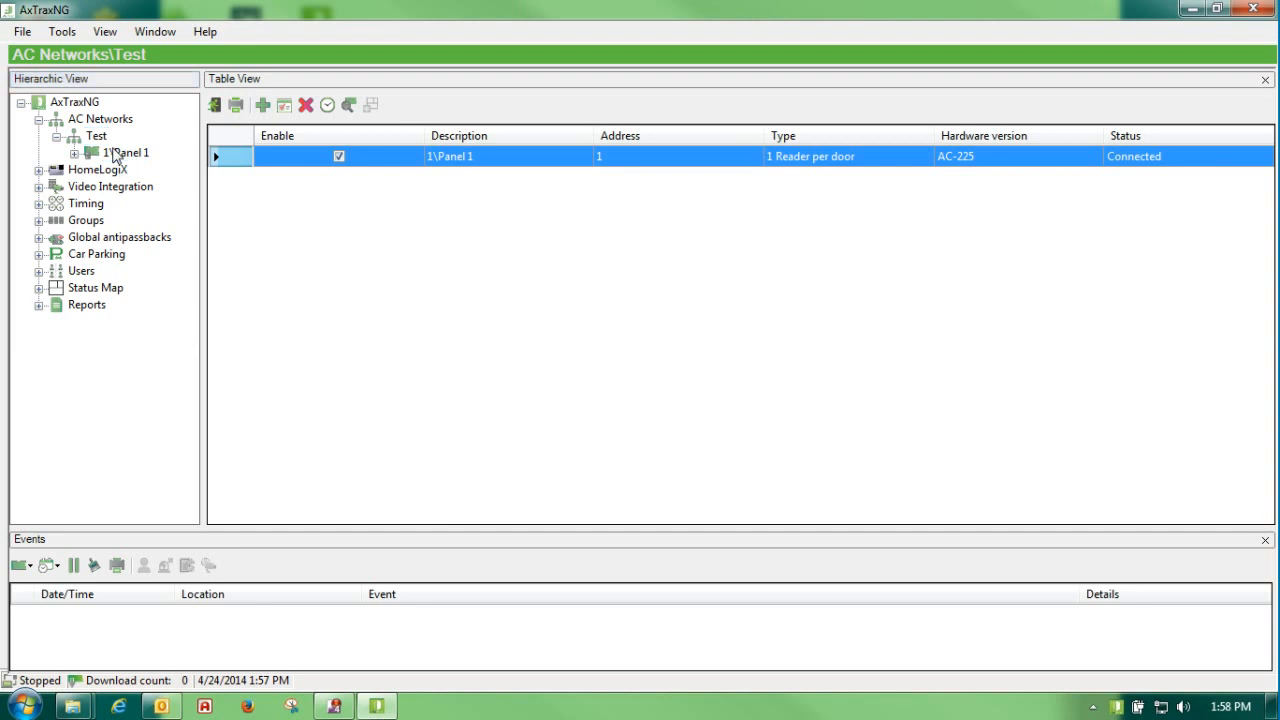
- Update the firmware of 1\Panel 1 with the file ac225v04_05_30.hex and confirm the update
click(118, 152)
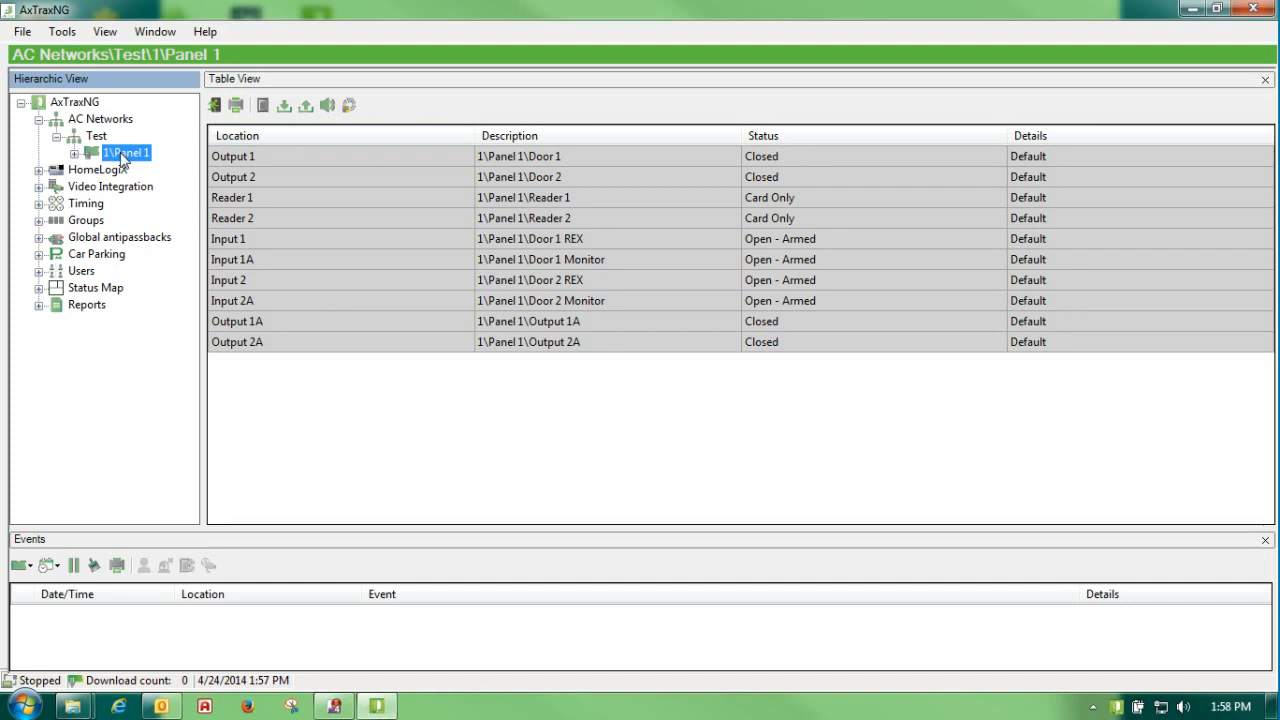
click(349, 105)
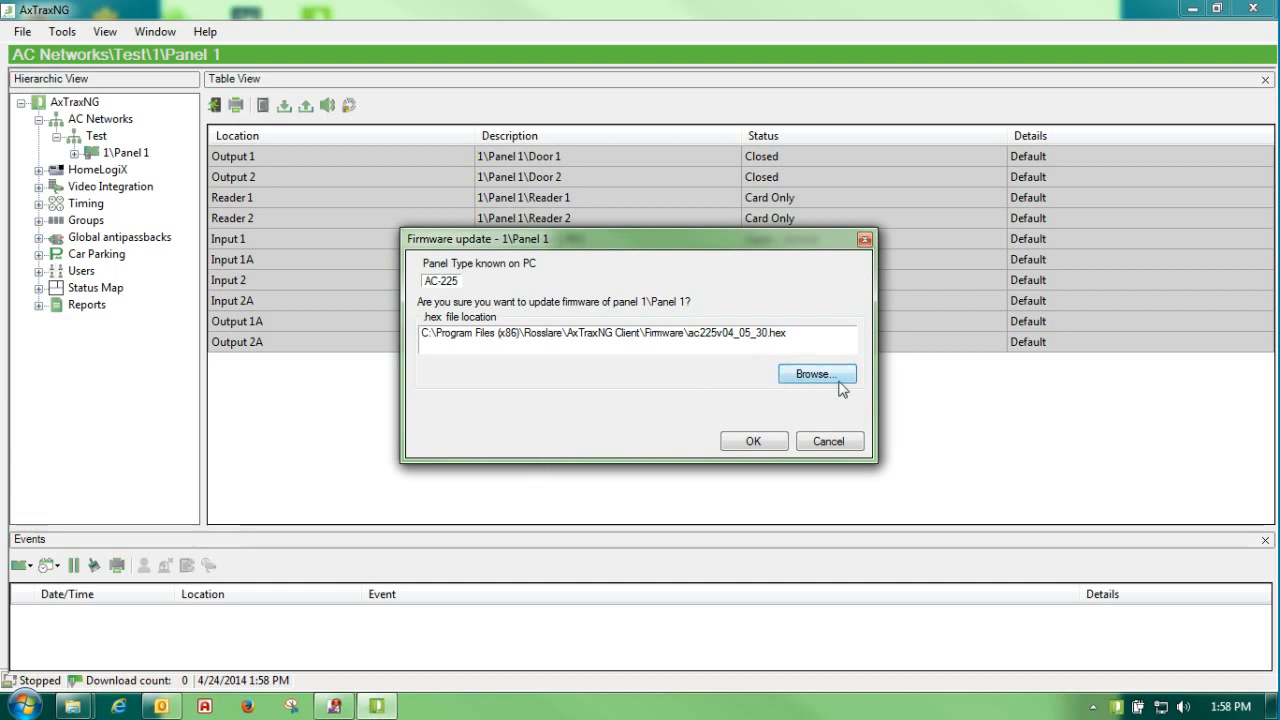
click(755, 442)
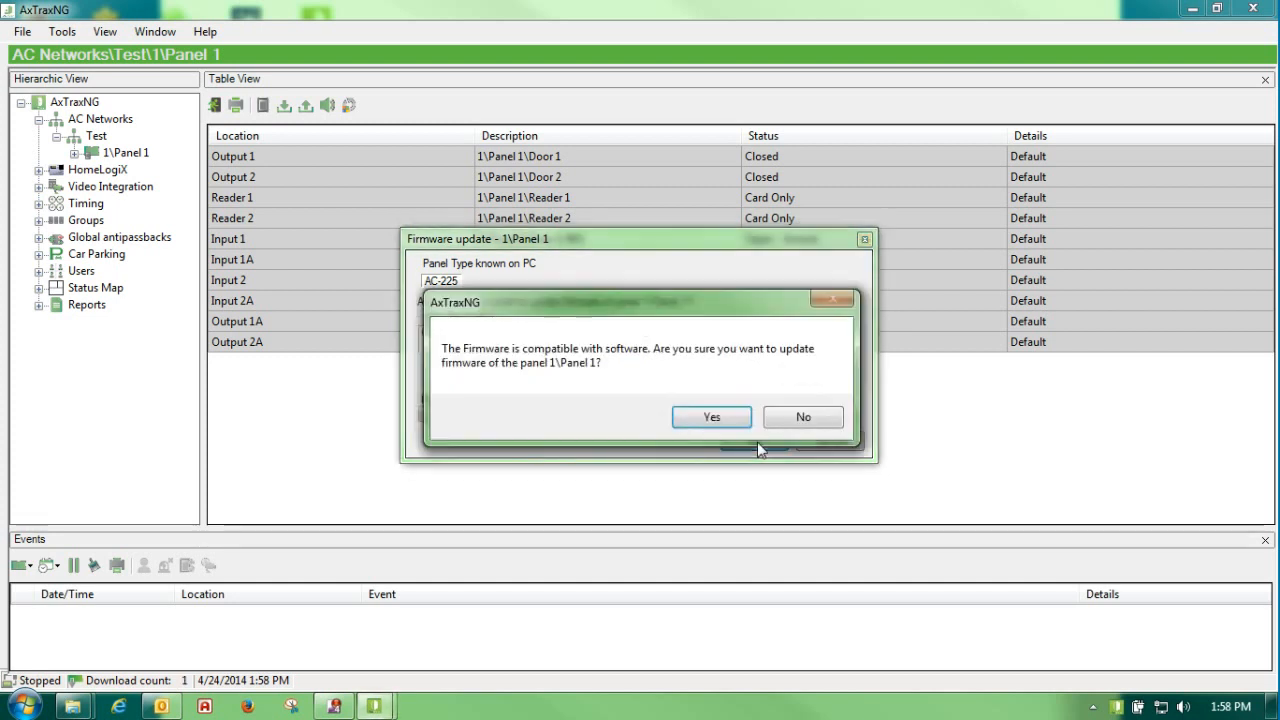
click(693, 420)
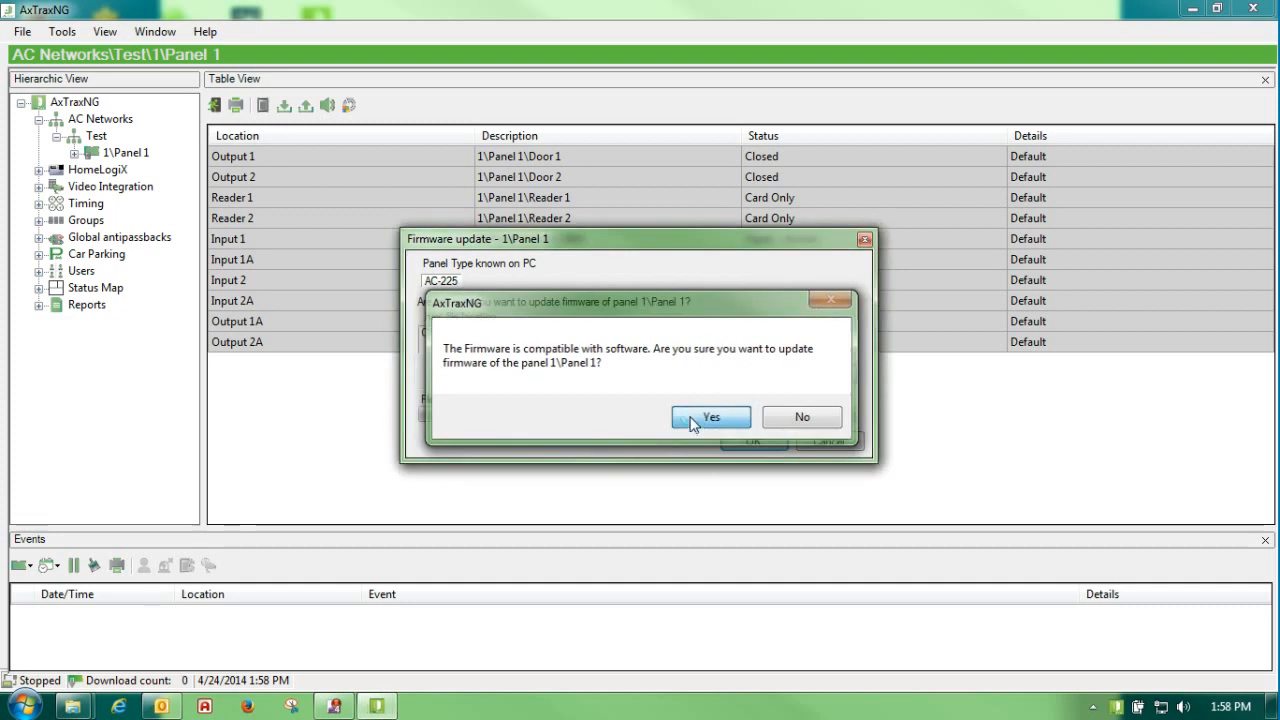
click(699, 415)
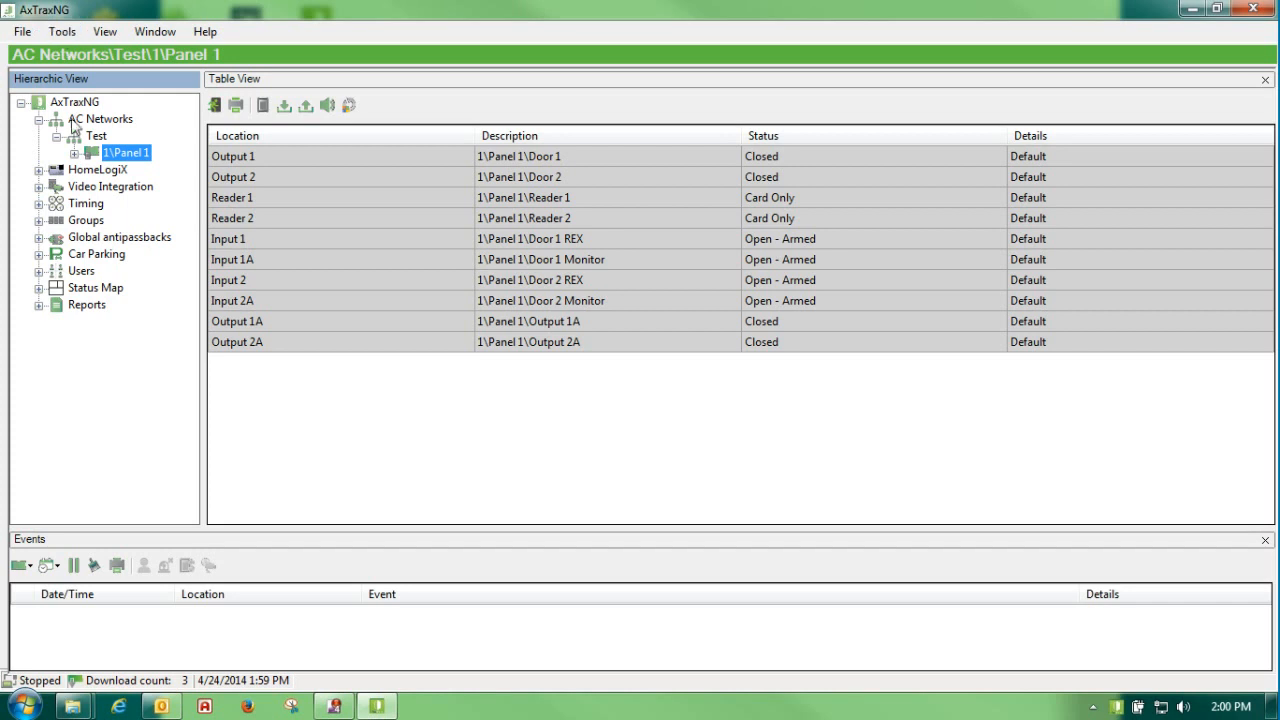
- Prepare a database export of configurations and events with the desktop as backup folder, and cancel it
click(68, 34)
click(97, 53)
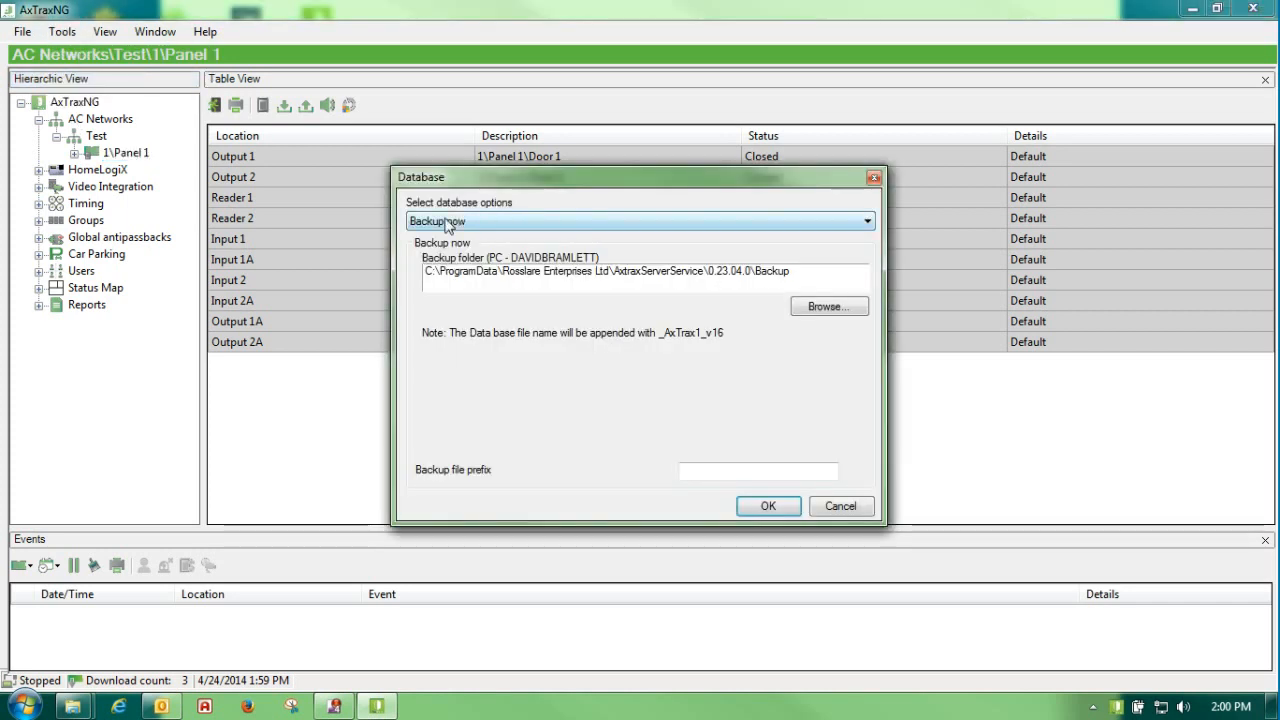
click(862, 222)
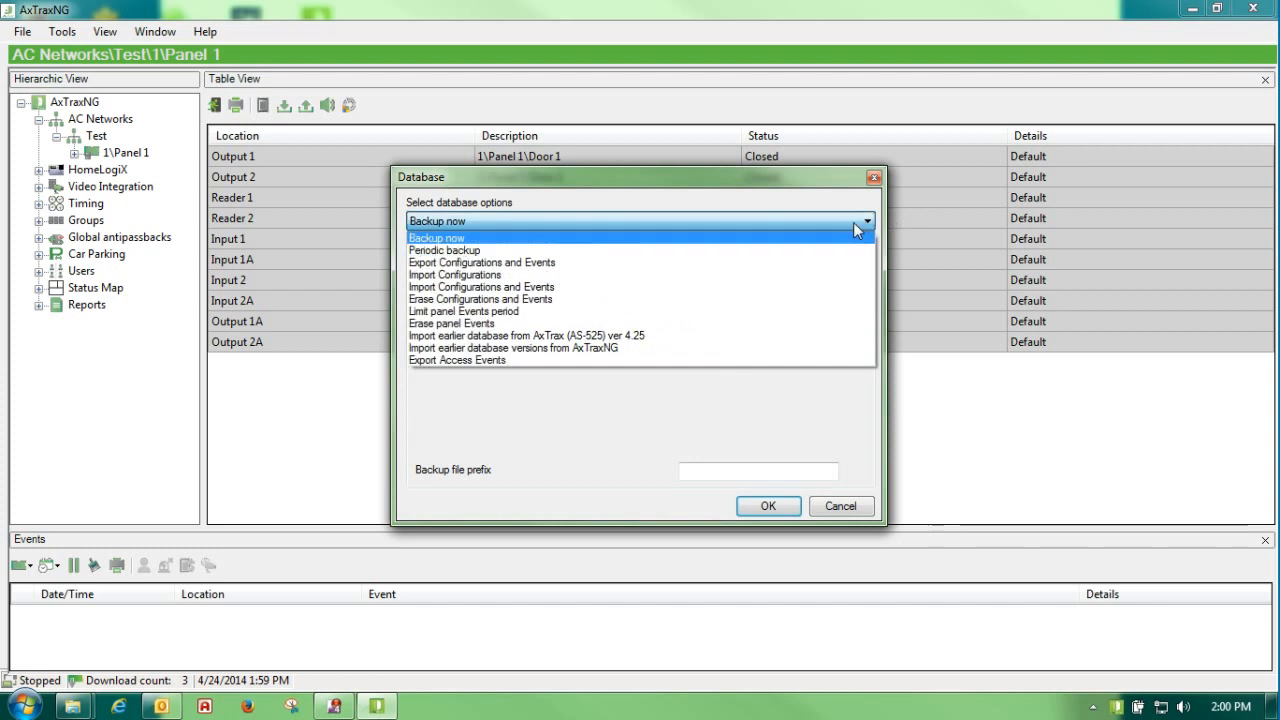
click(541, 265)
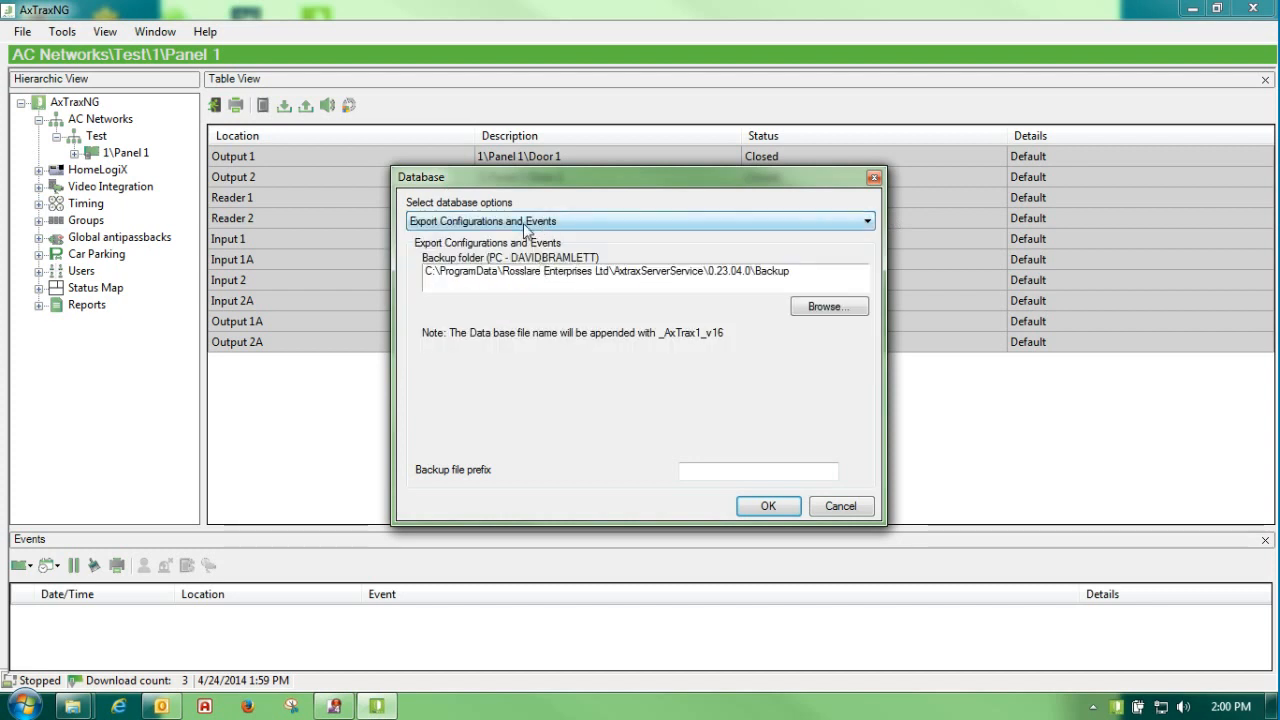
click(826, 308)
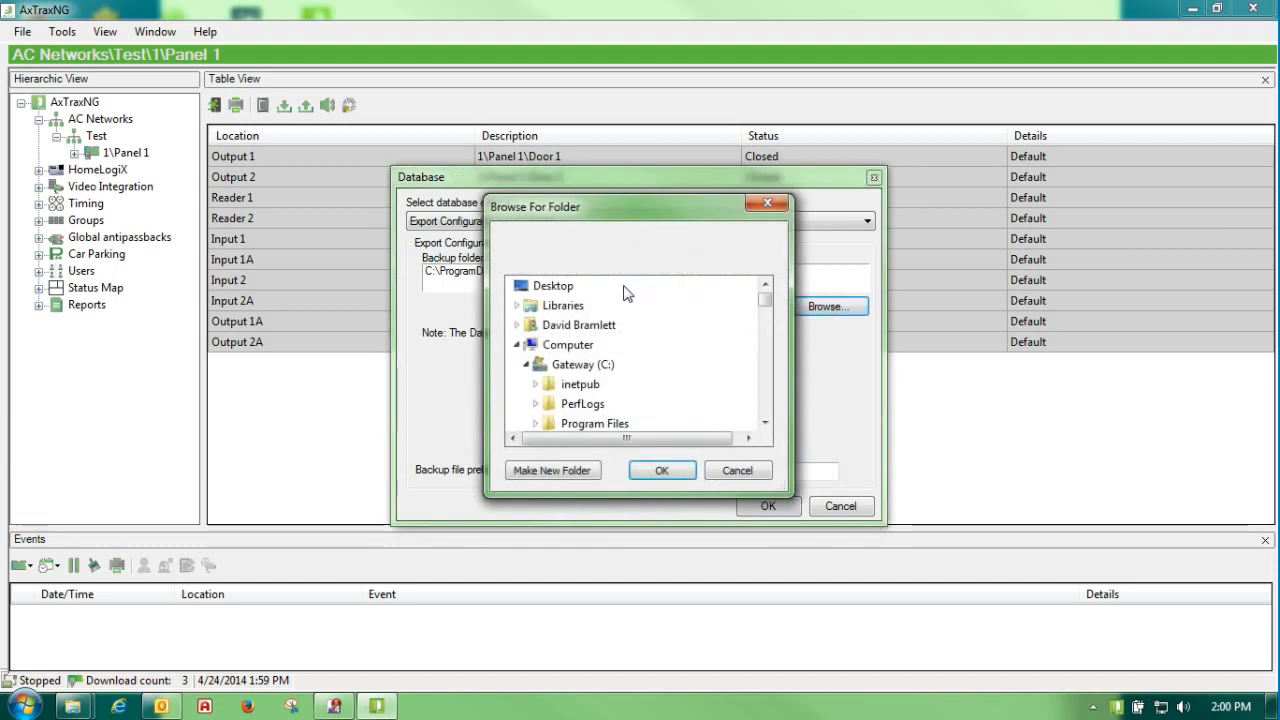
click(652, 471)
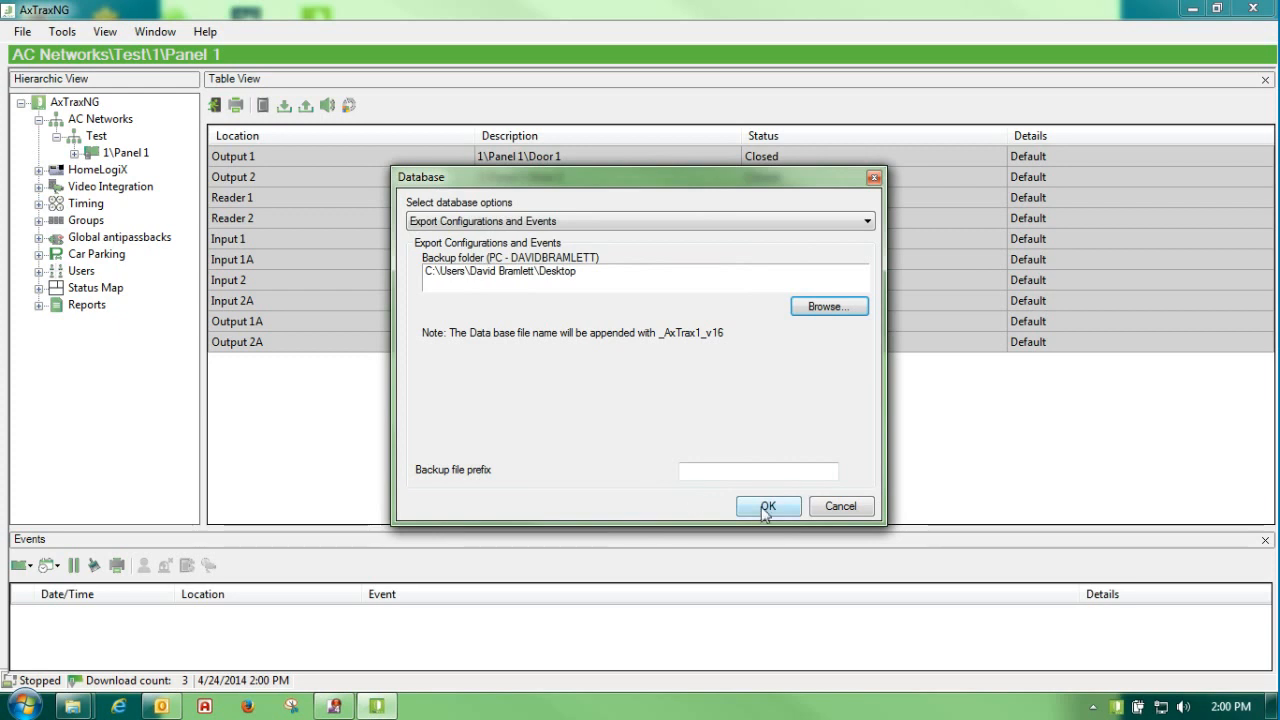
click(840, 506)
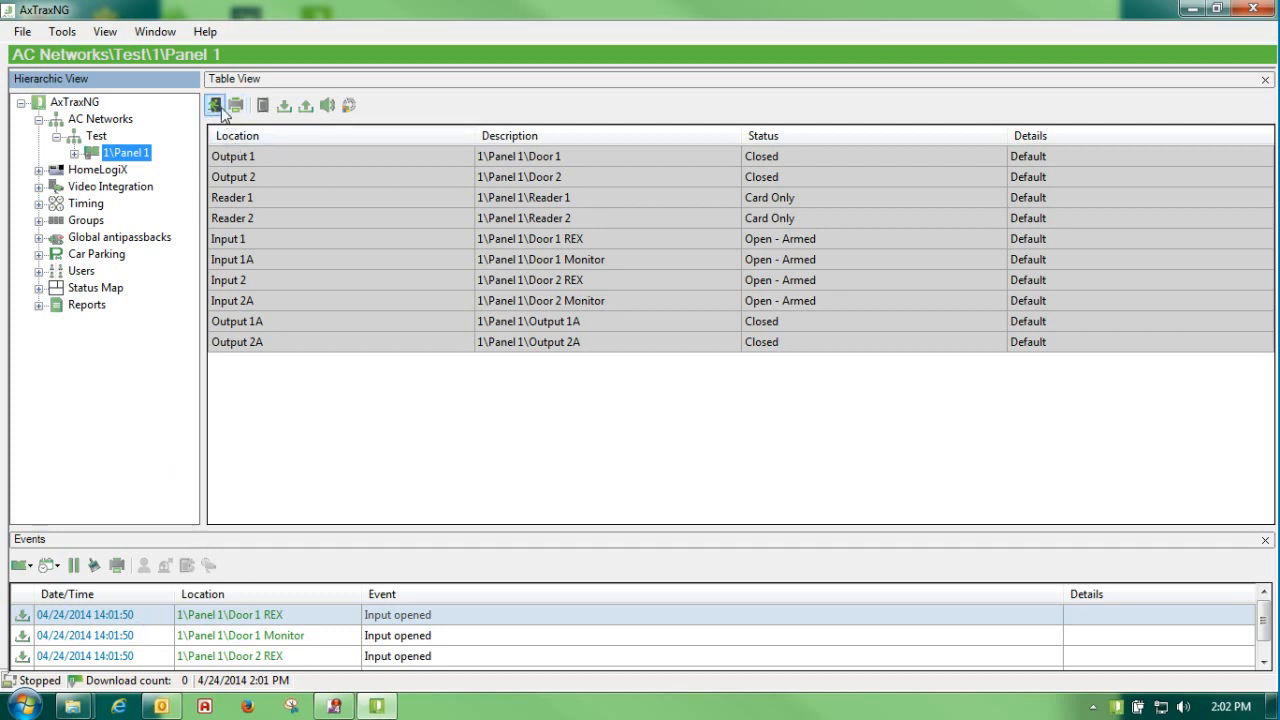
- Open Door 1 and Door 2 of 1\Panel 1 momentarily by manual operation and close the door operation window
click(217, 106)
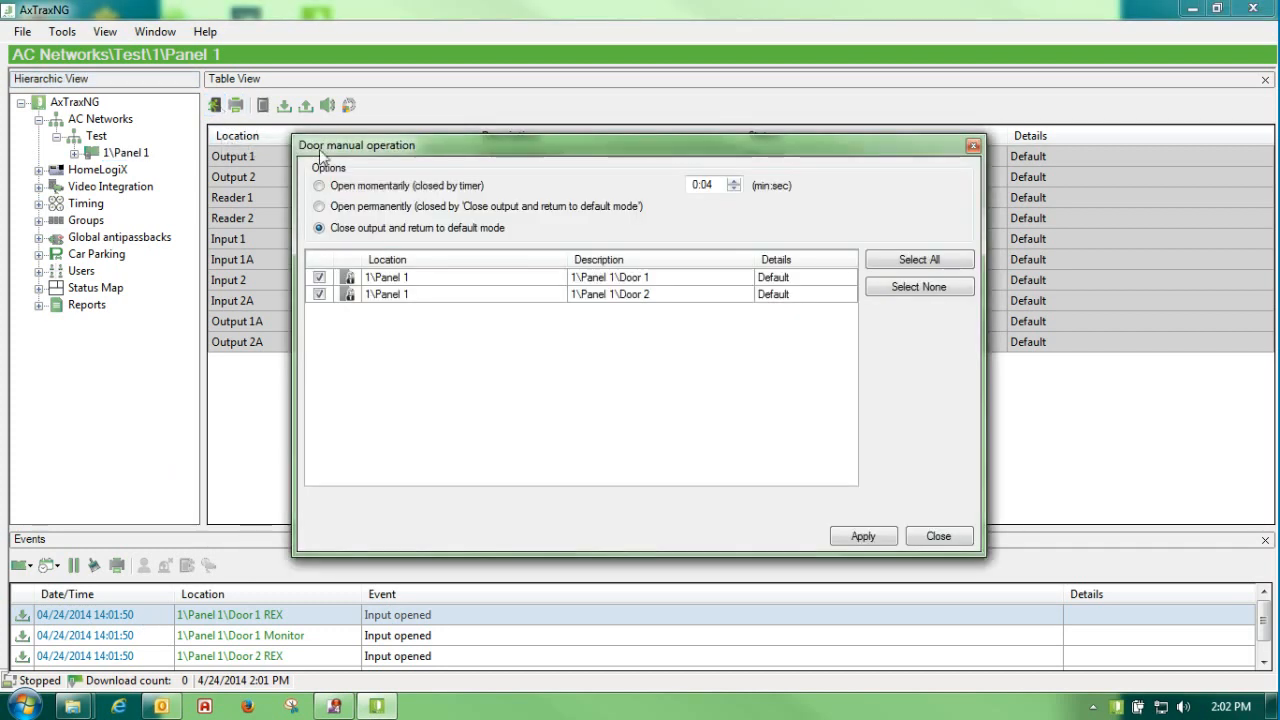
click(319, 185)
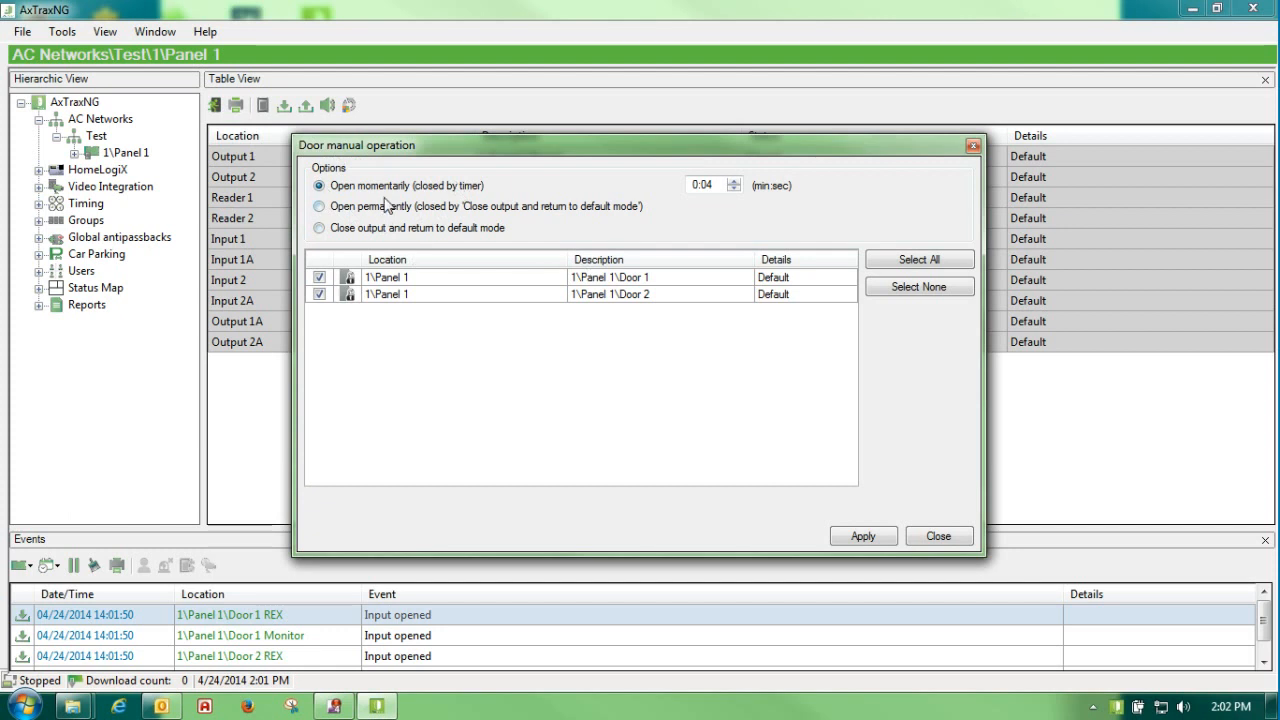
click(860, 537)
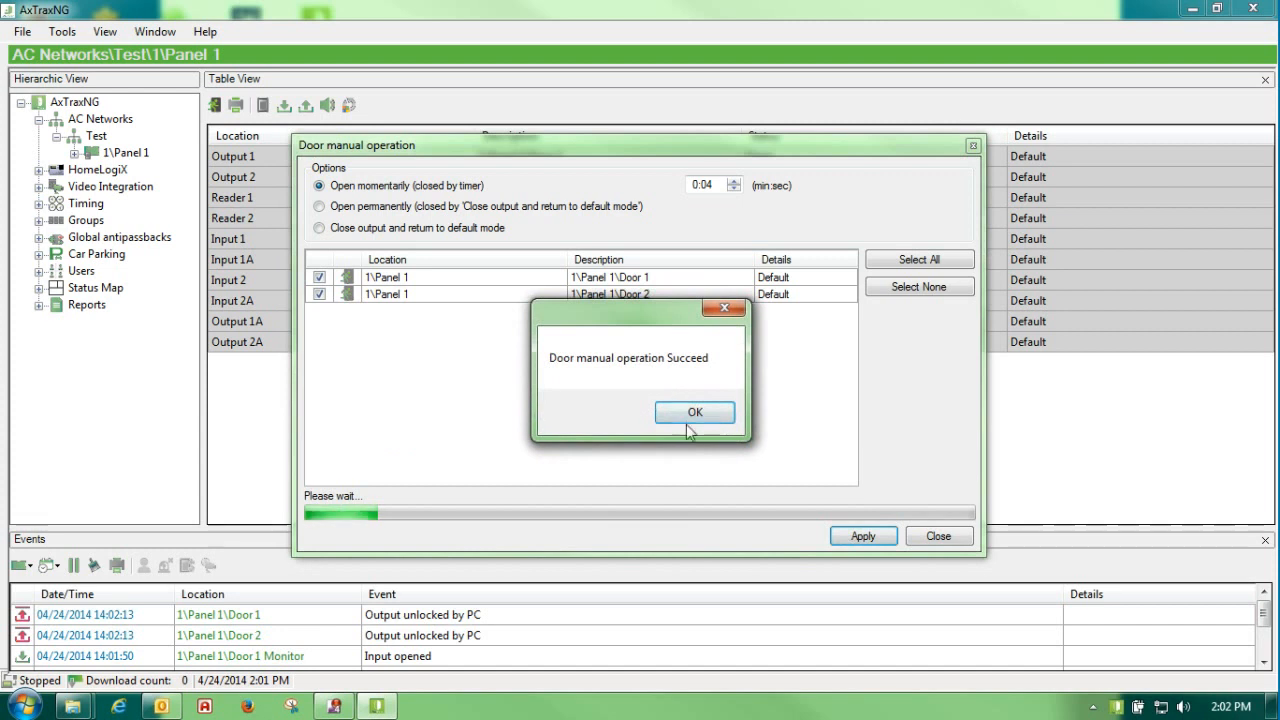
click(690, 415)
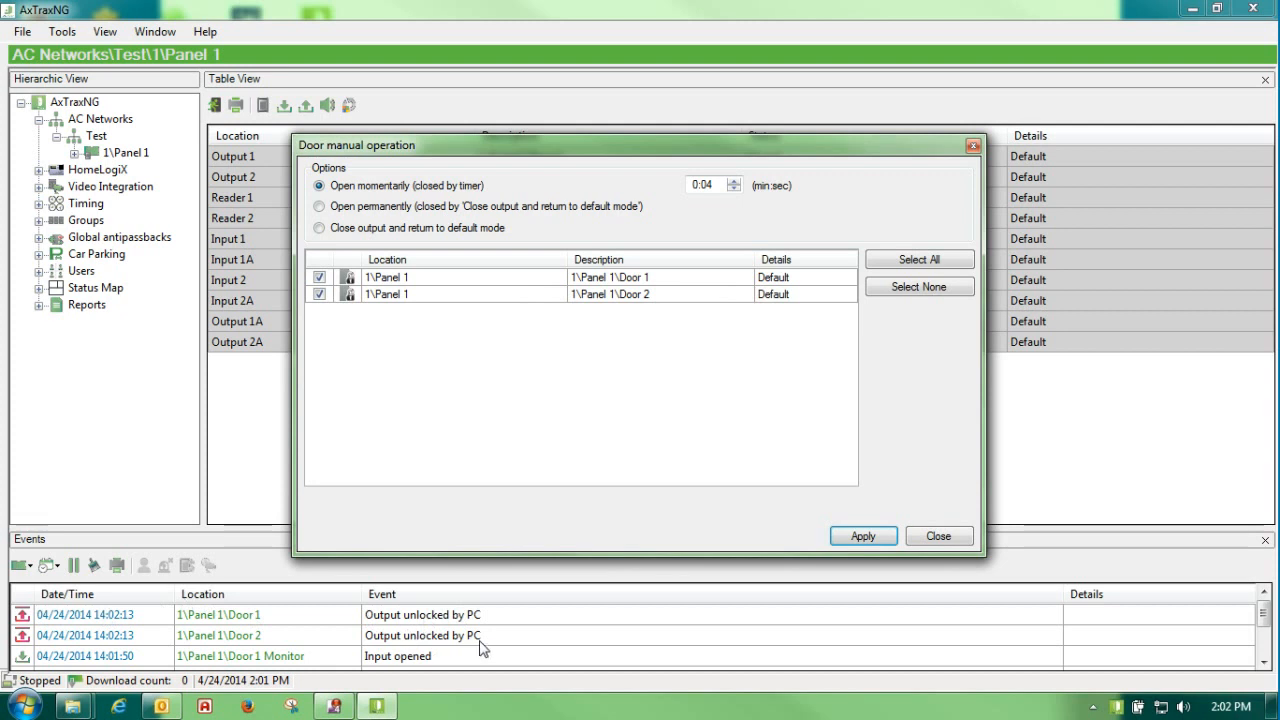
click(937, 537)
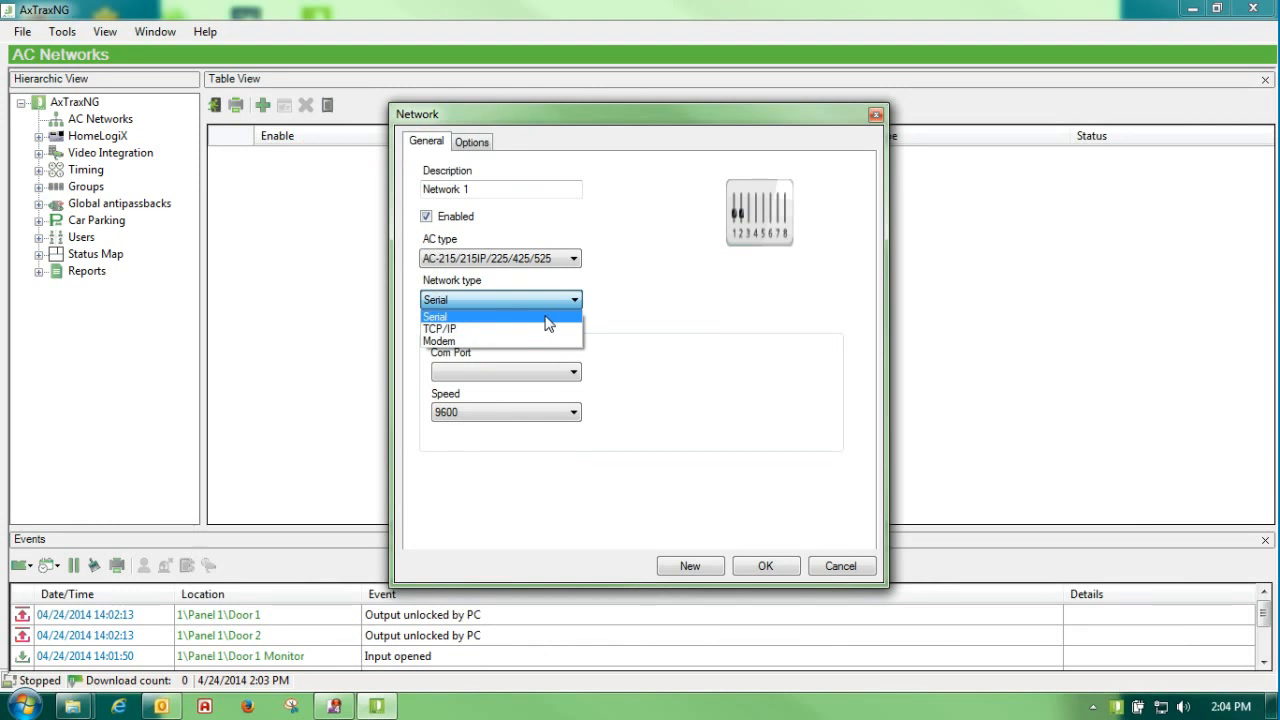
- Set the new network's type to Serial and its speed to 57600
click(548, 318)
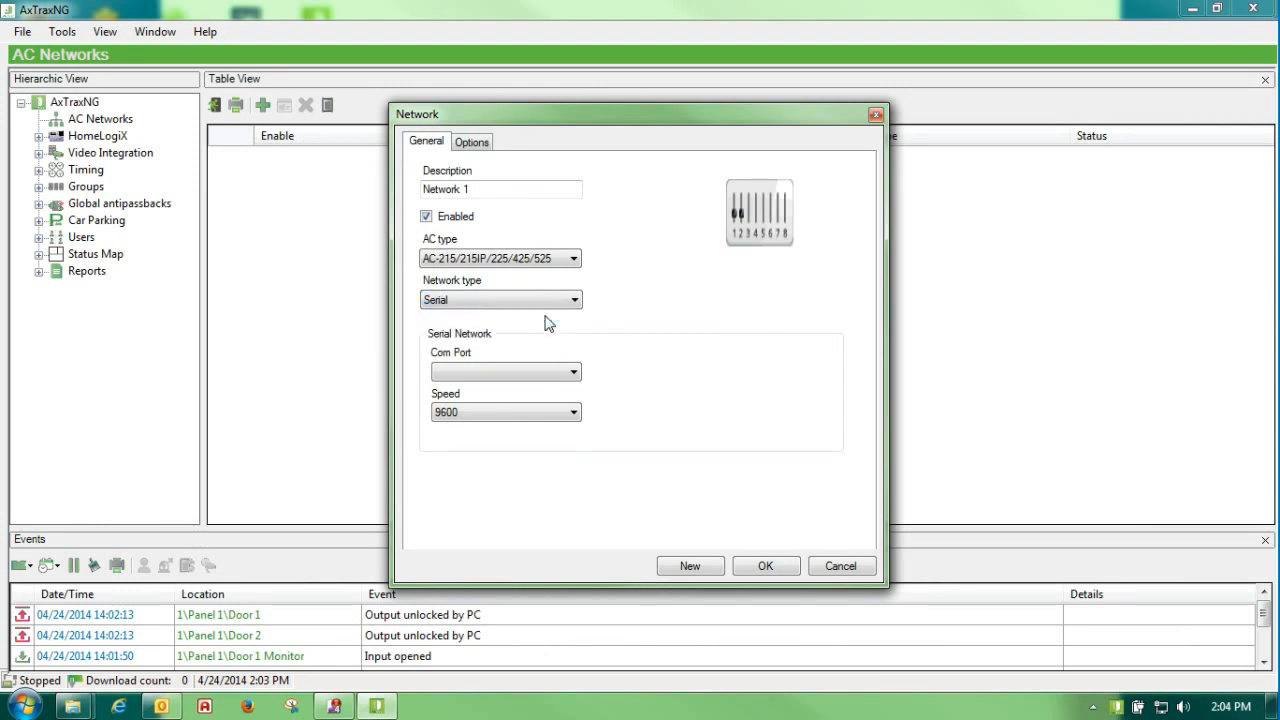
click(574, 416)
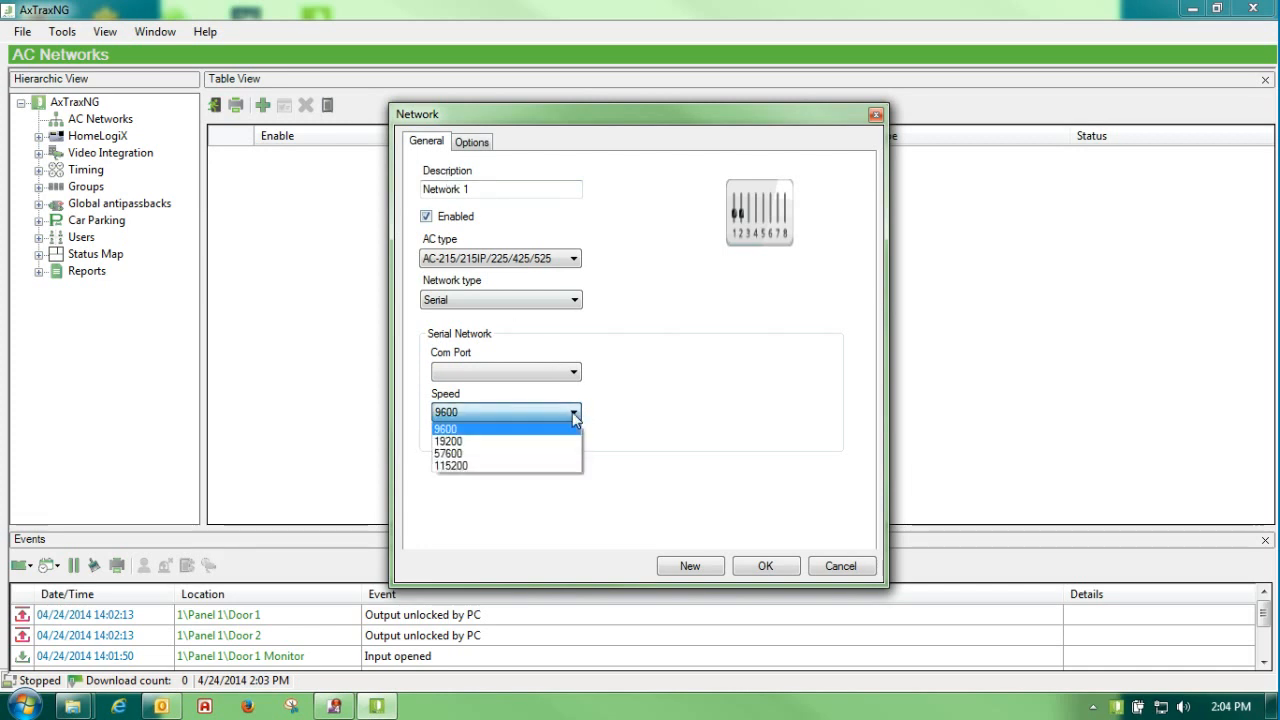
click(535, 455)
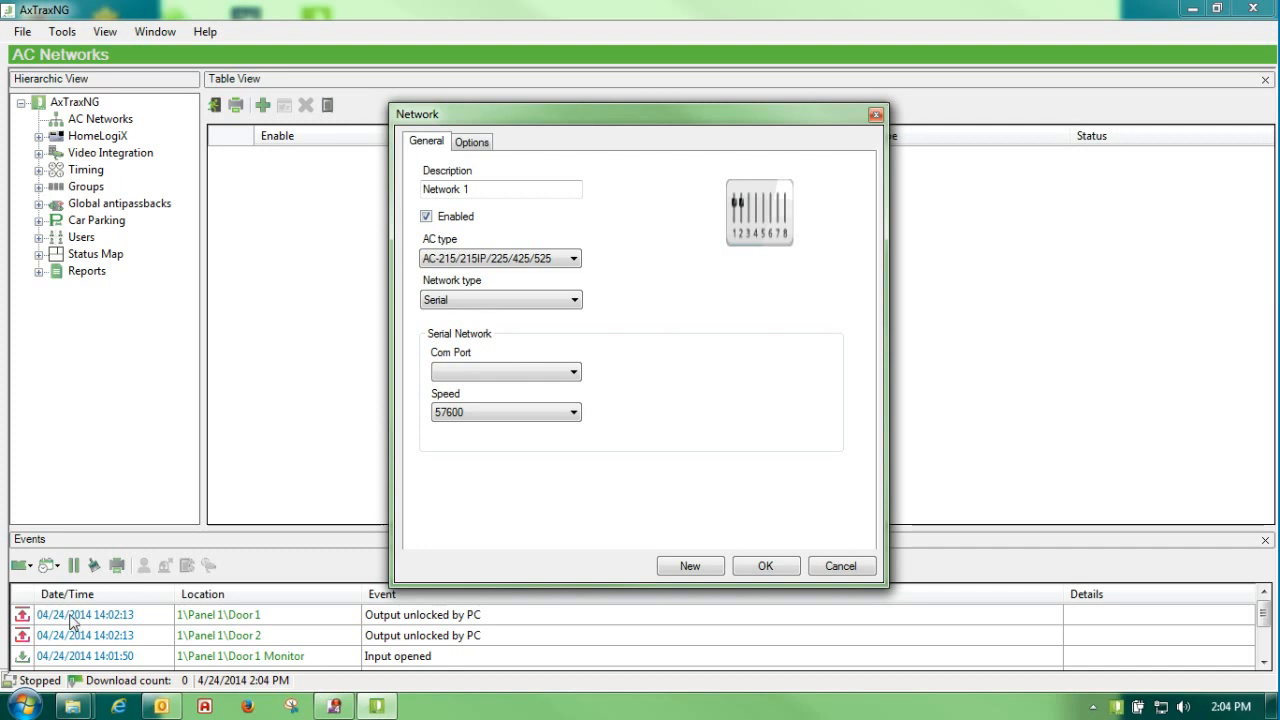
- Look up the USB serial port's COM number in Windows Device Manager and close the system windows
click(25, 708)
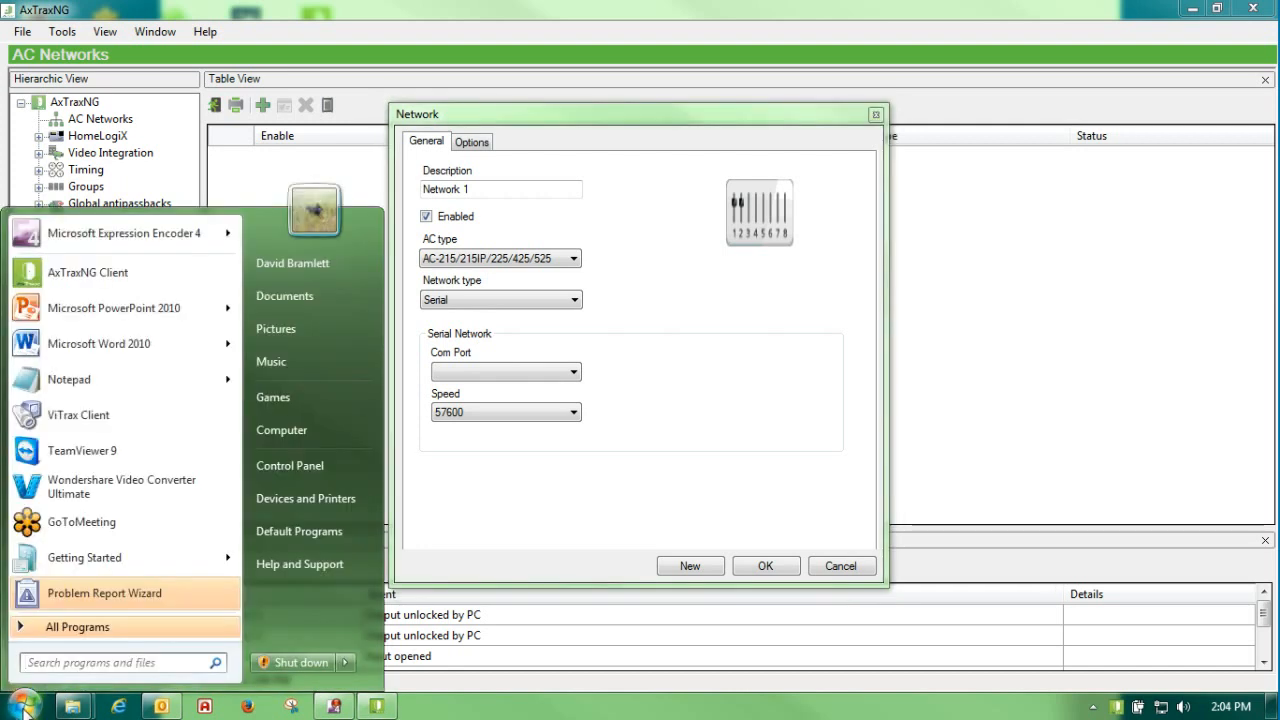
right_click(293, 437)
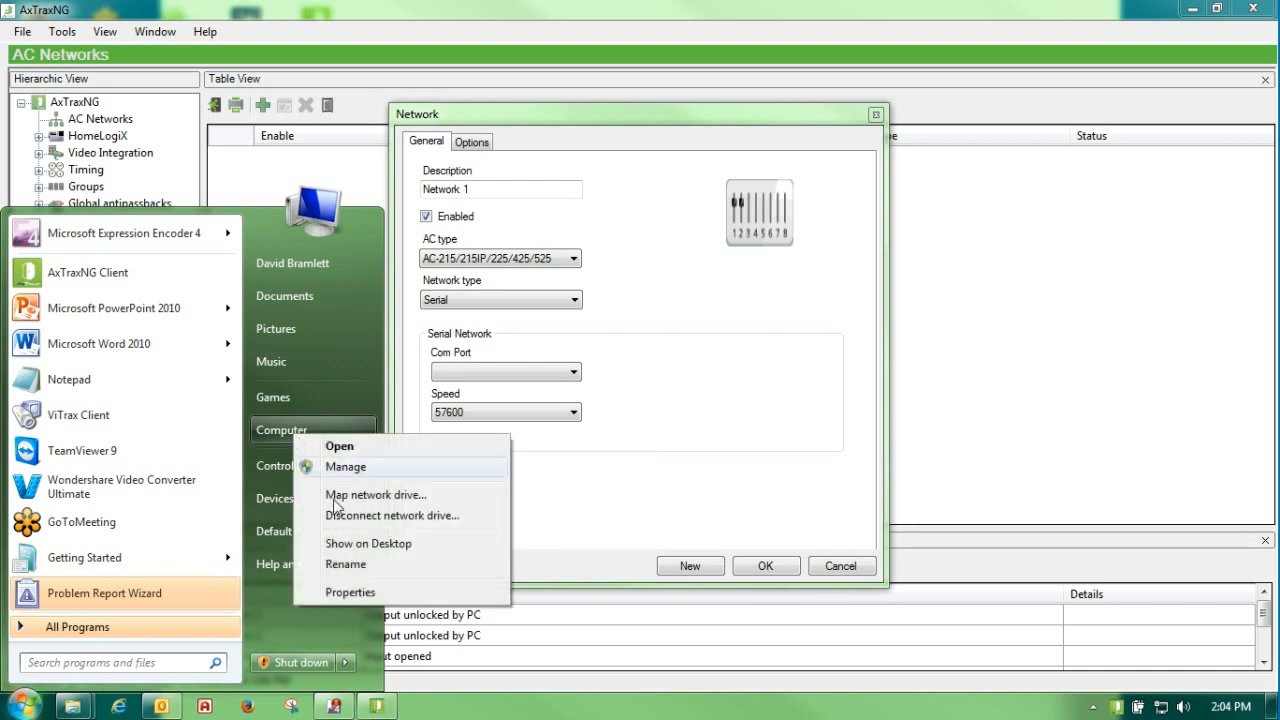
click(330, 594)
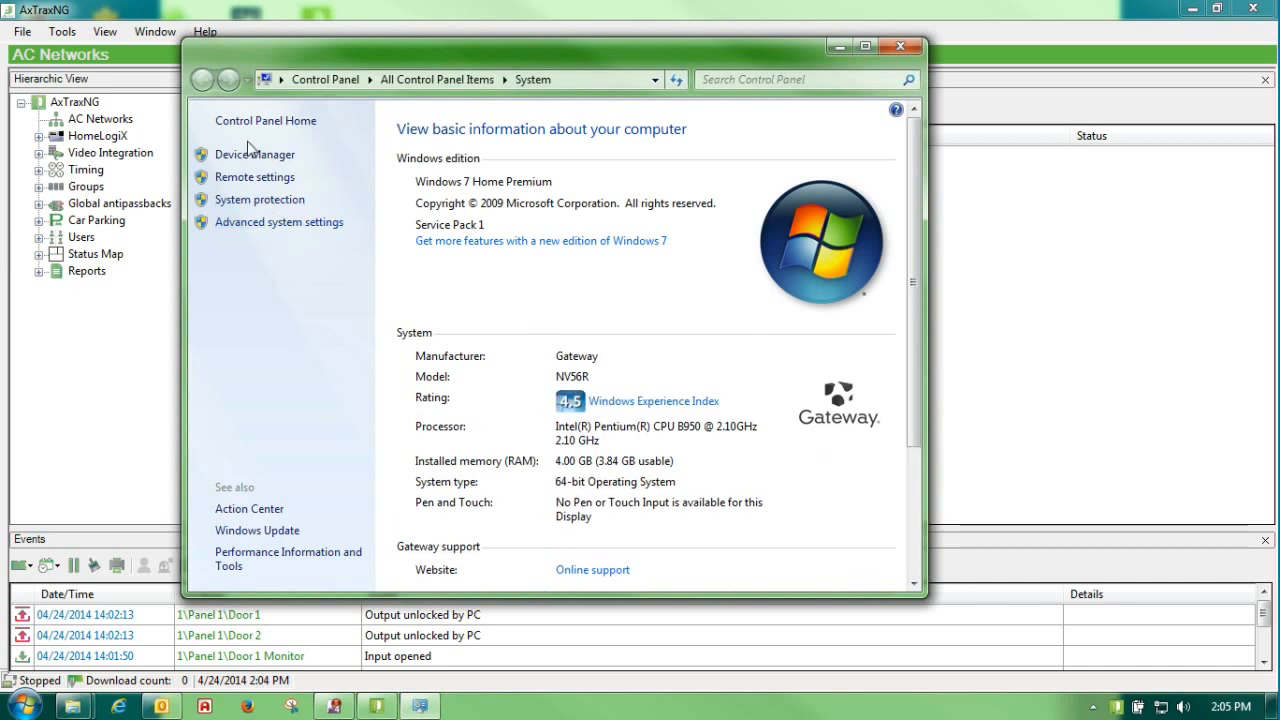
click(245, 156)
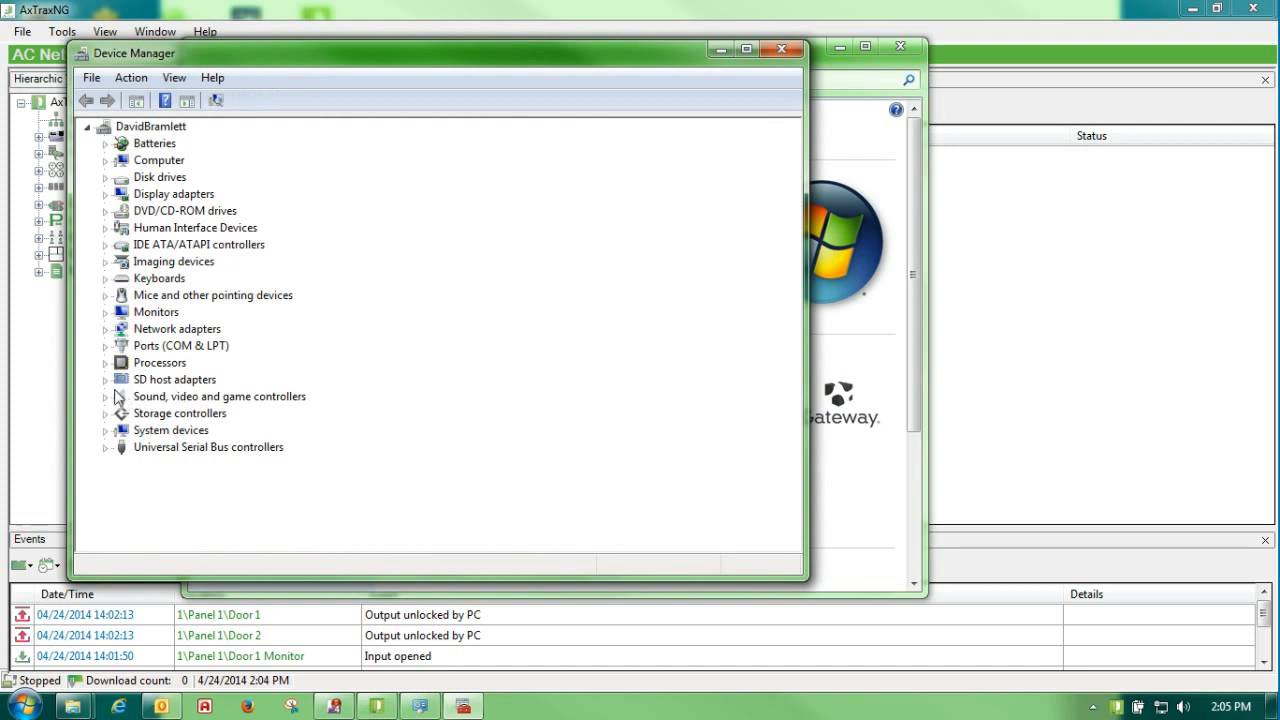
click(105, 345)
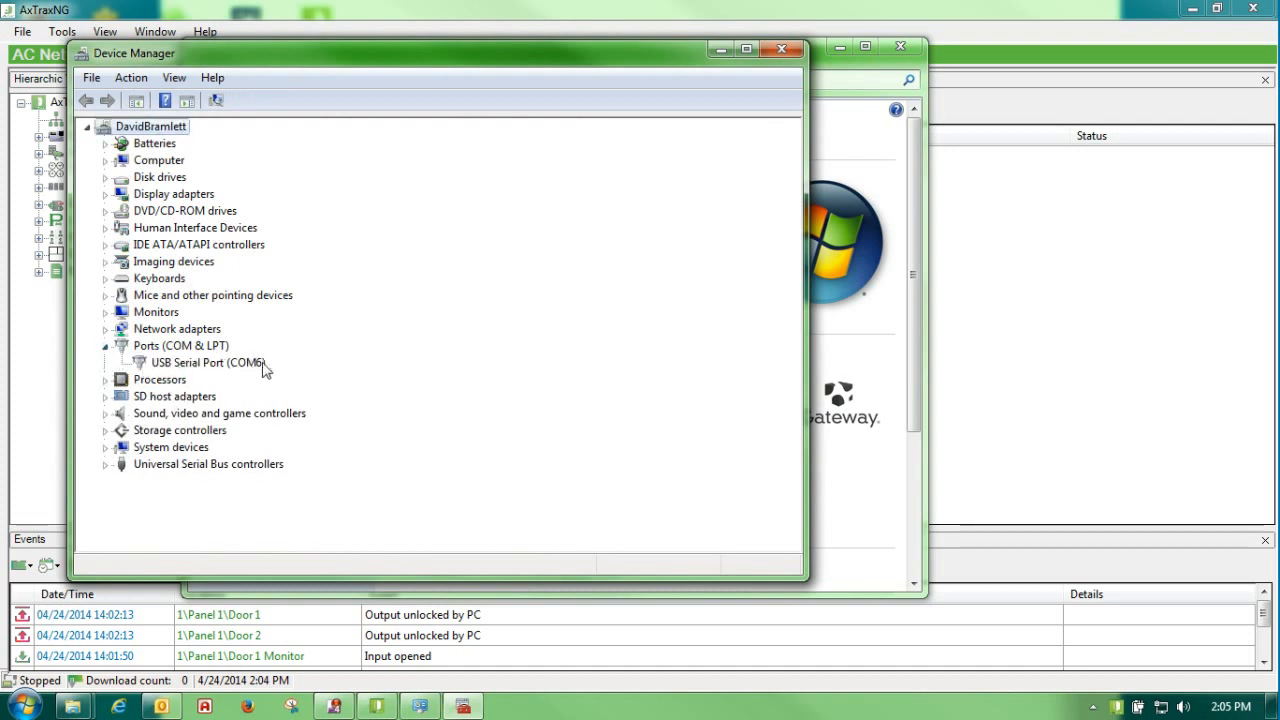
click(782, 49)
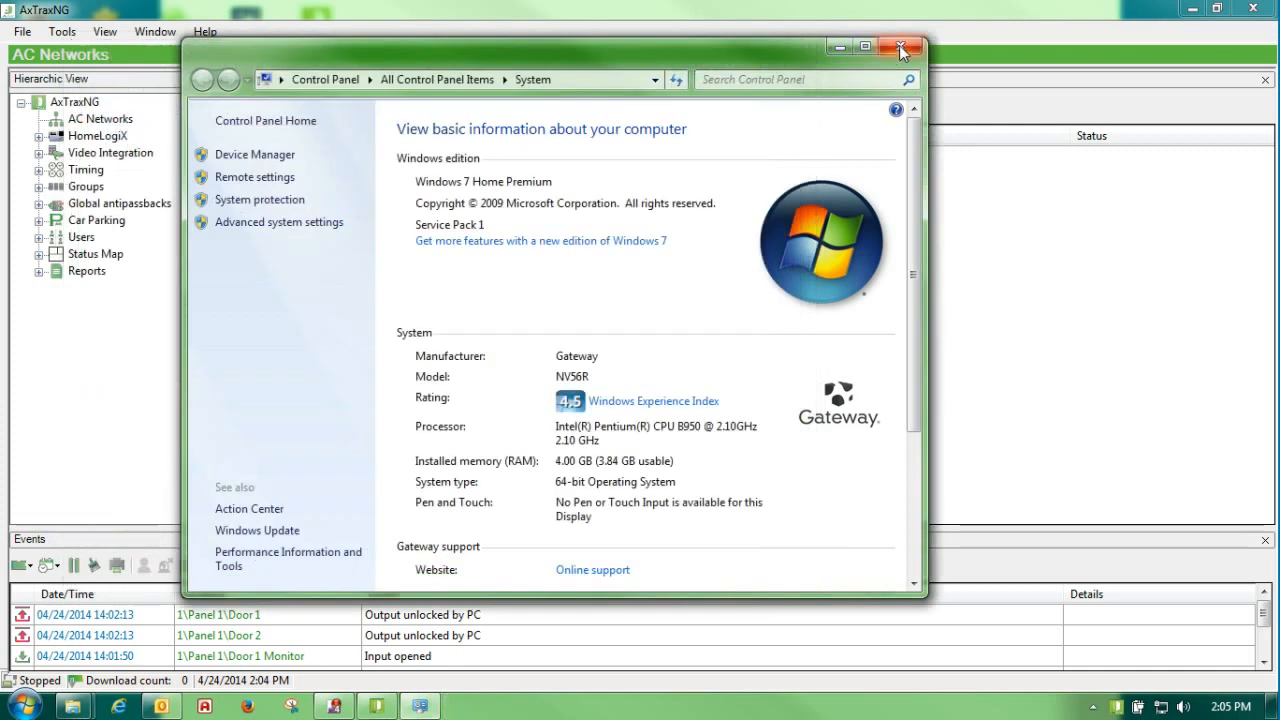
click(900, 50)
- Set the new serial network's Com Port to 6 and save the network
click(577, 371)
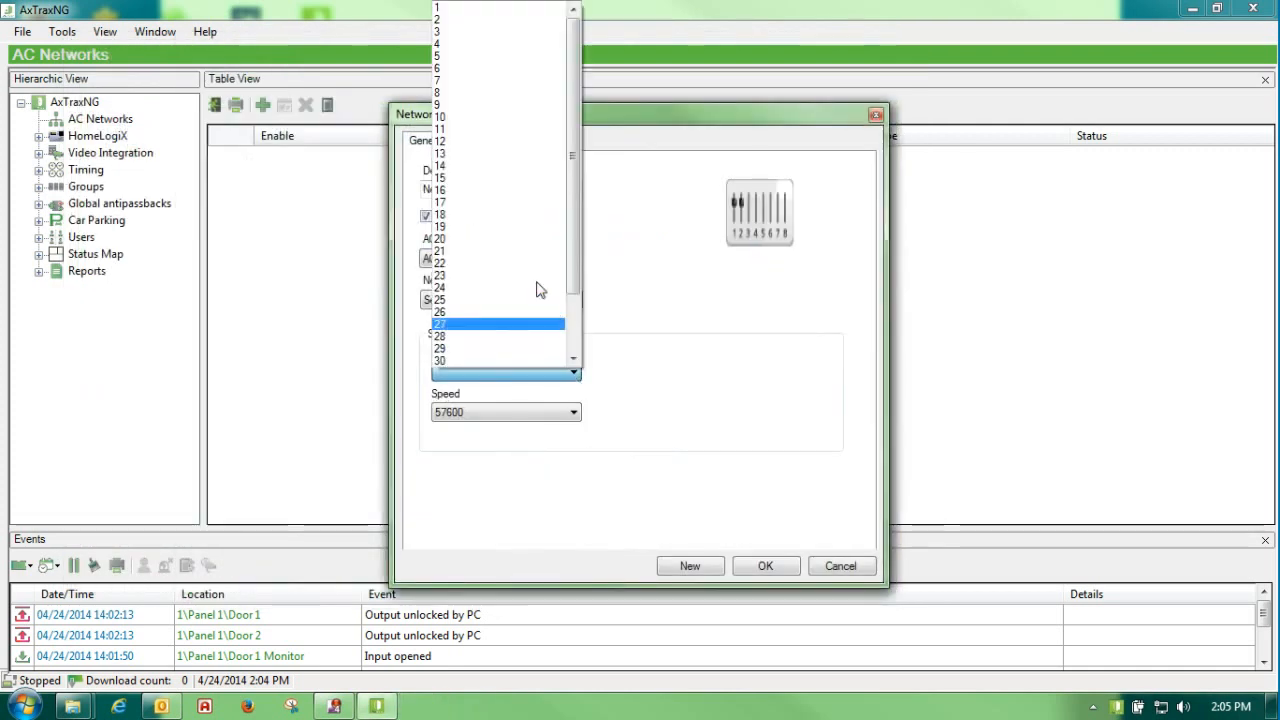
click(482, 68)
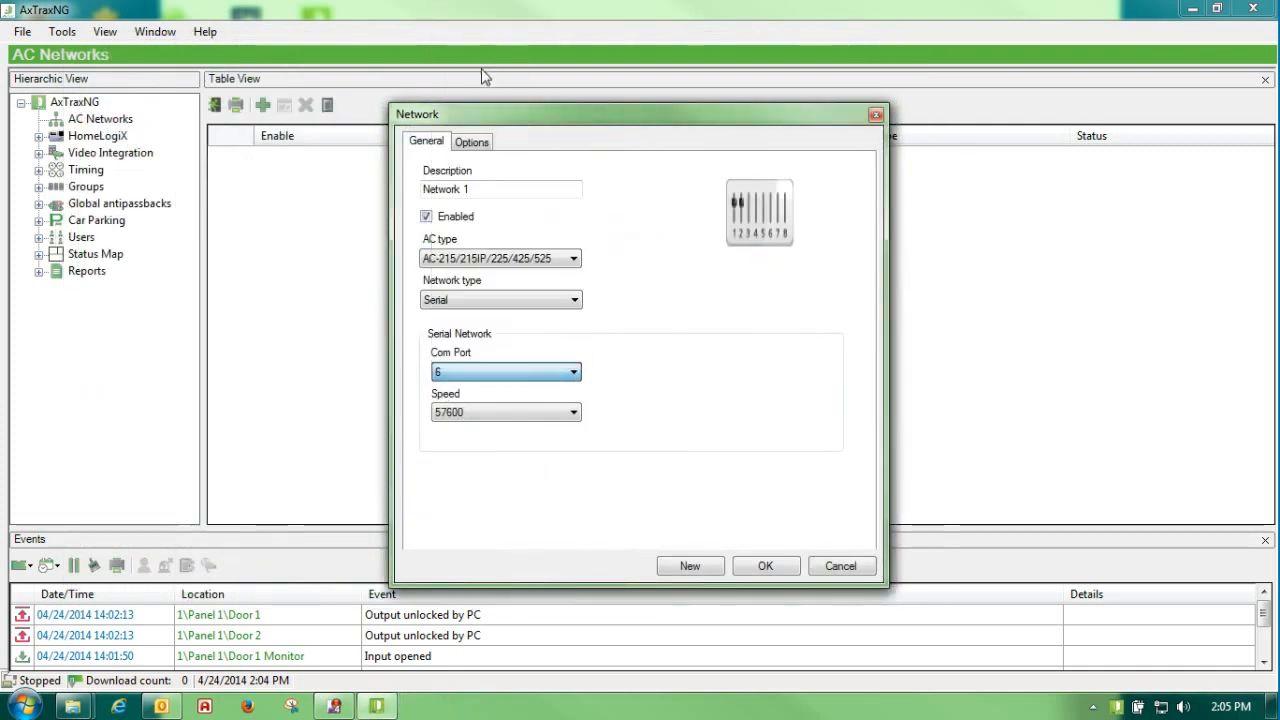
click(760, 566)
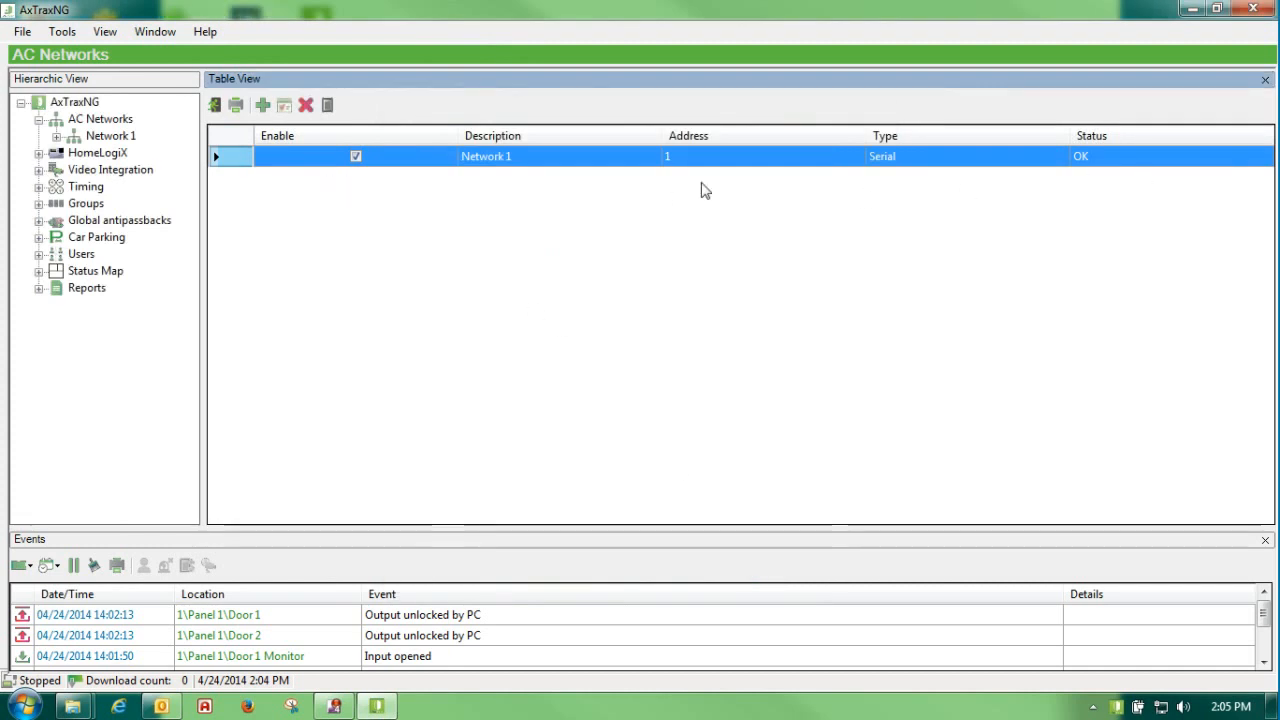
- Change the serial network's description to test and save it
double_click(493, 168)
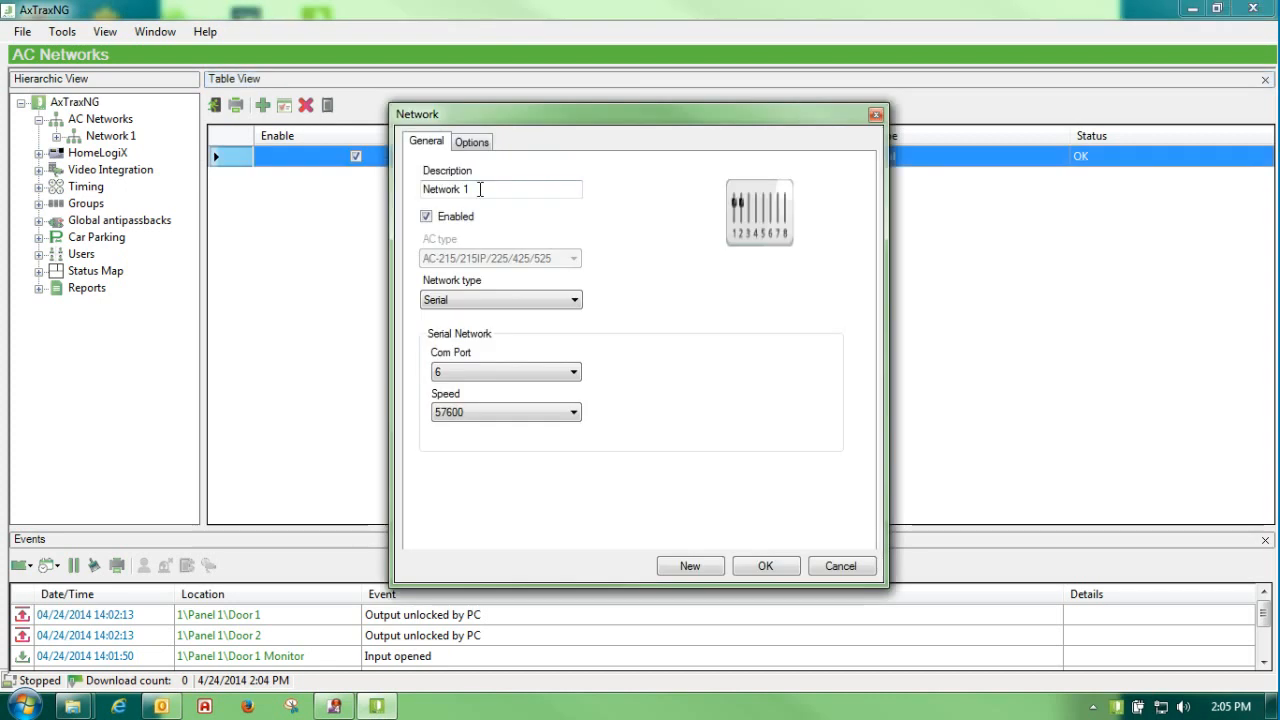
text(test)
click(766, 566)
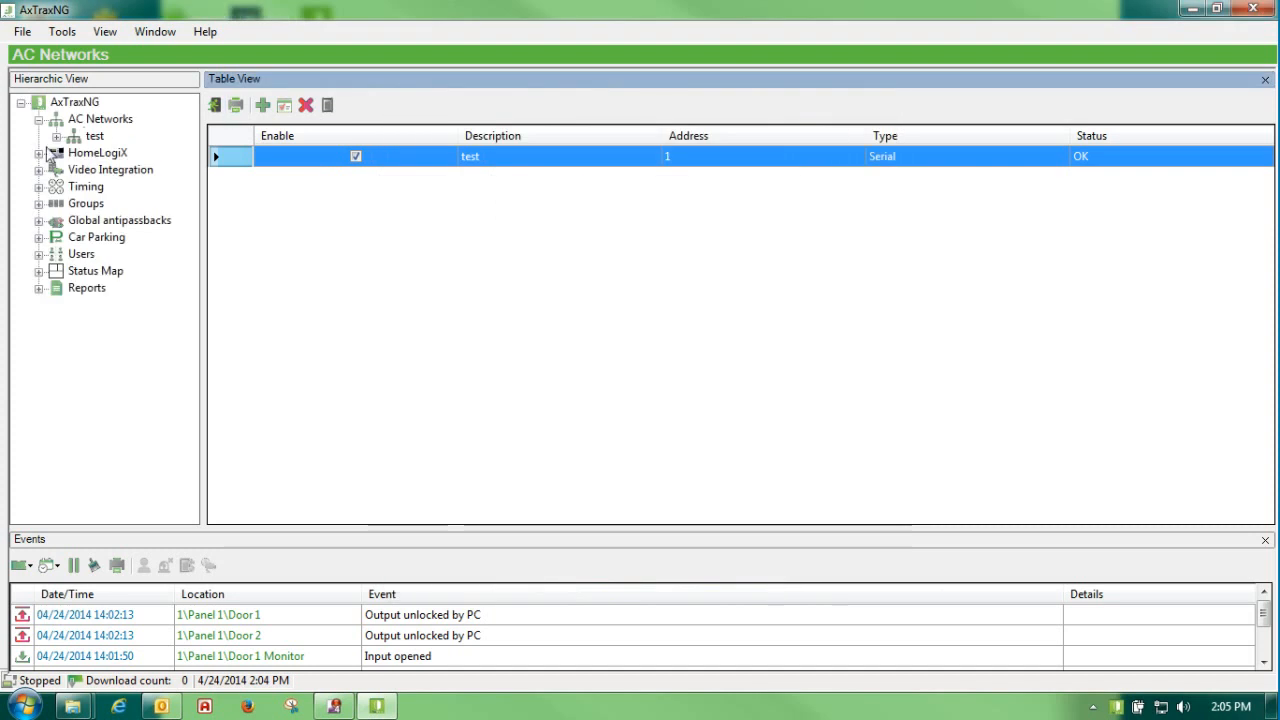
- Search the test network for connected panels and add the AC-225 panel 1\Panel 1 to it
click(93, 136)
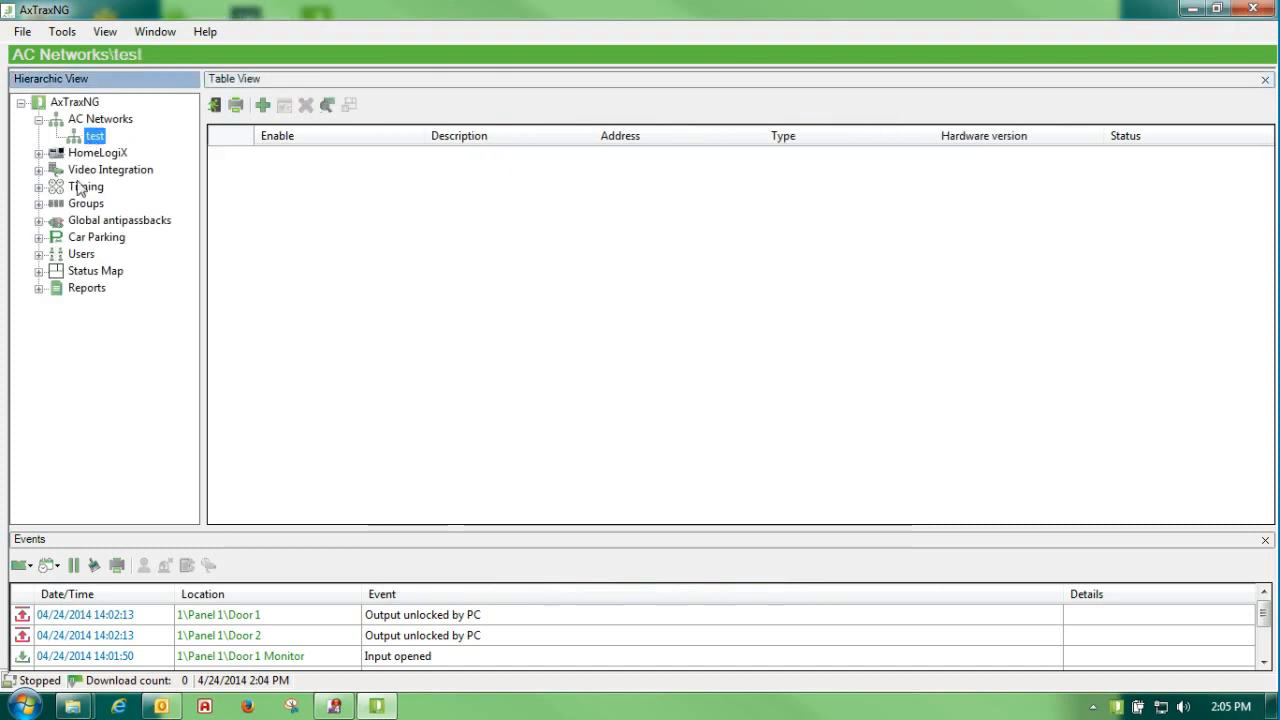
click(328, 106)
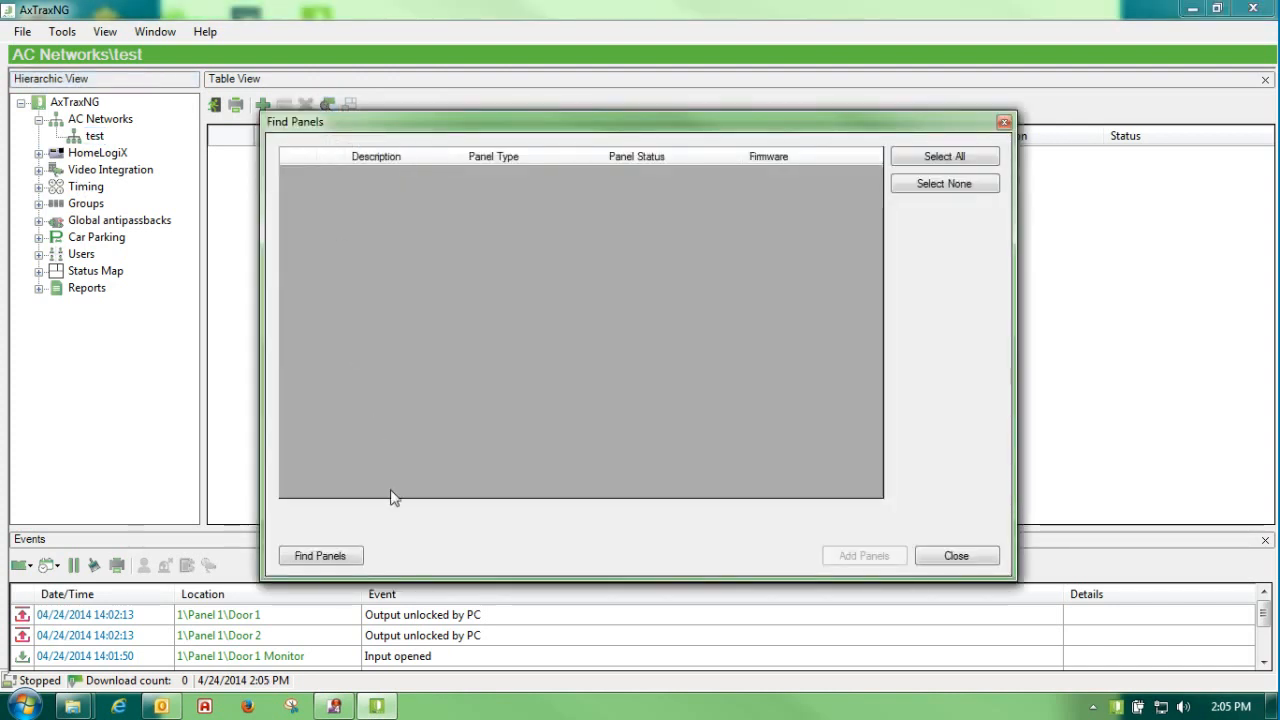
click(320, 556)
drag(352, 121, 340, 150)
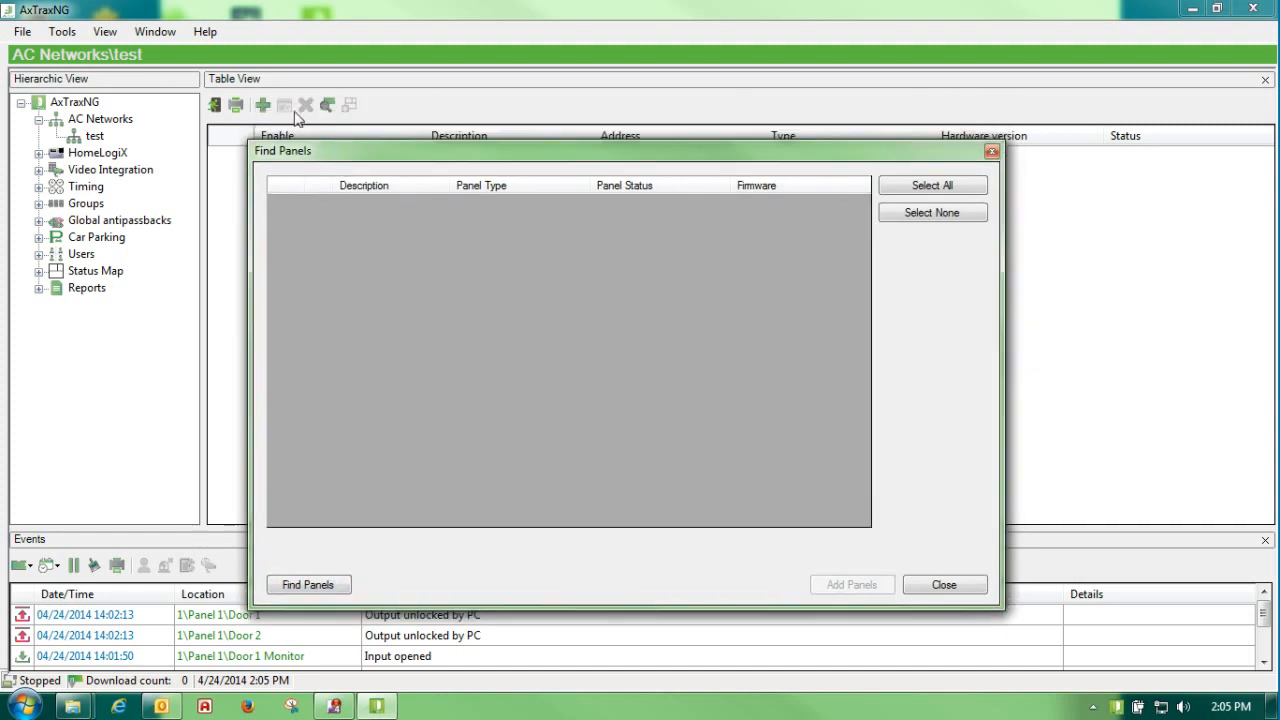
click(314, 590)
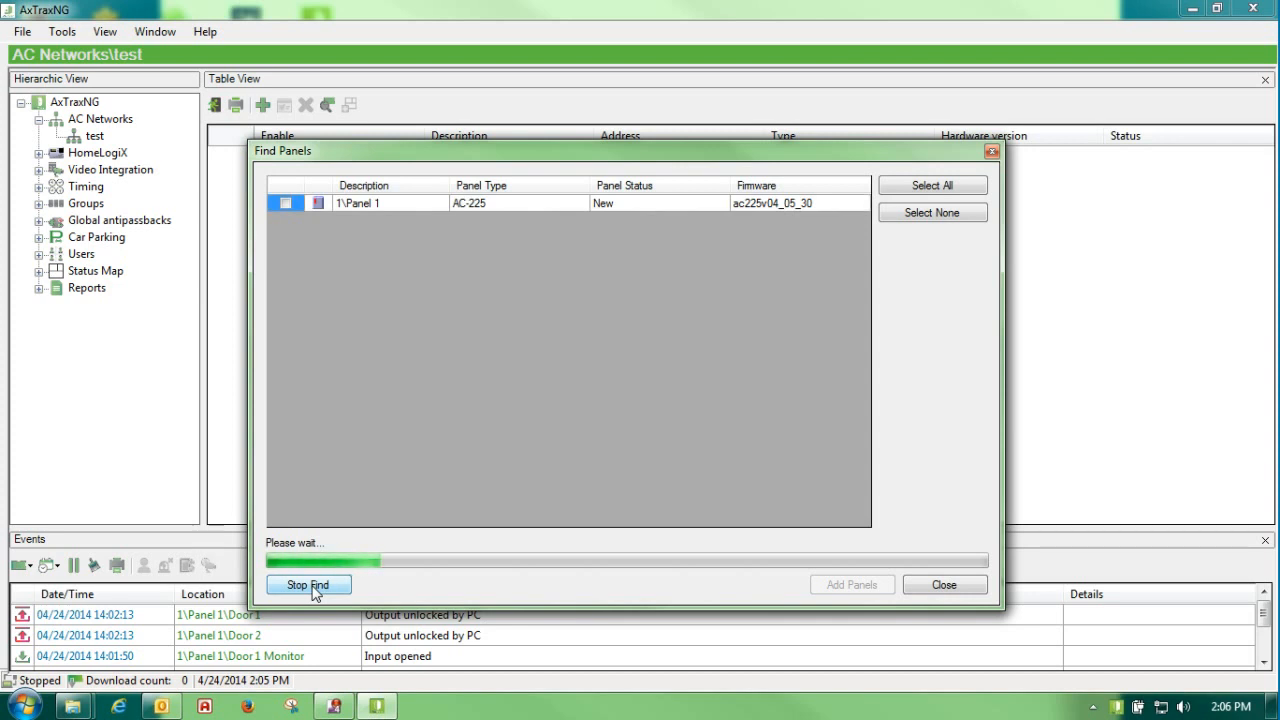
click(312, 586)
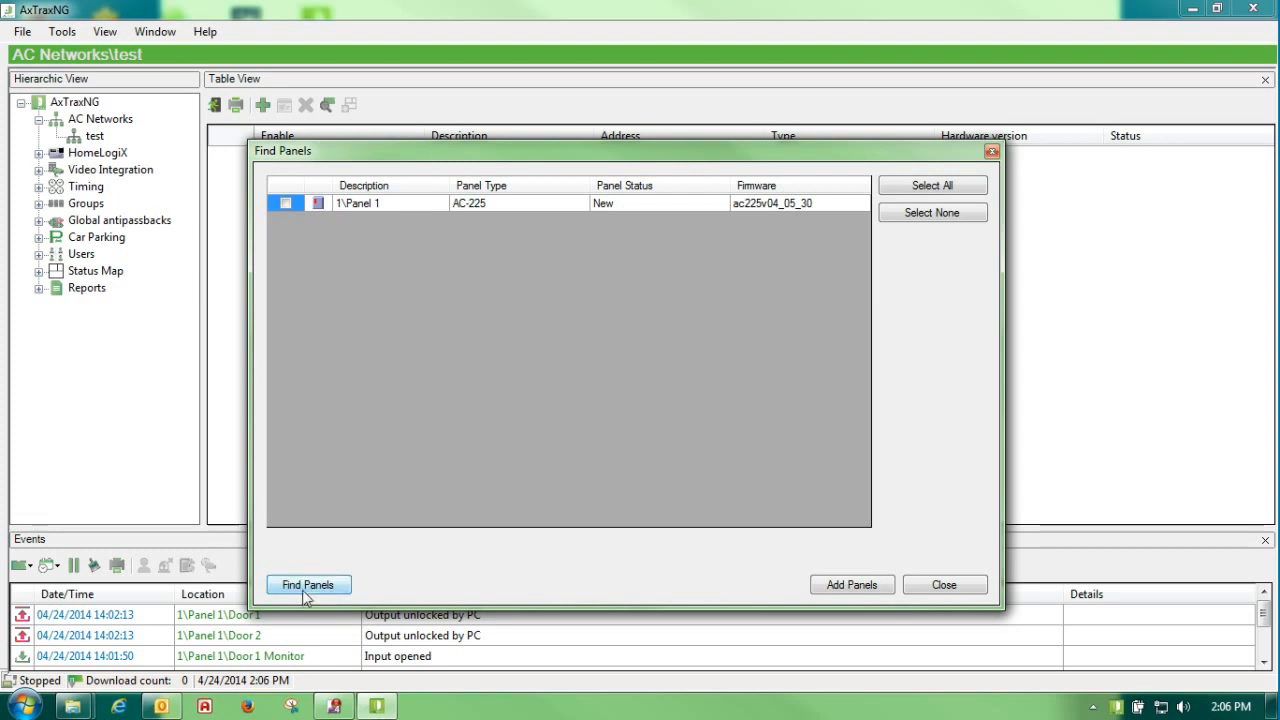
click(285, 204)
click(858, 585)
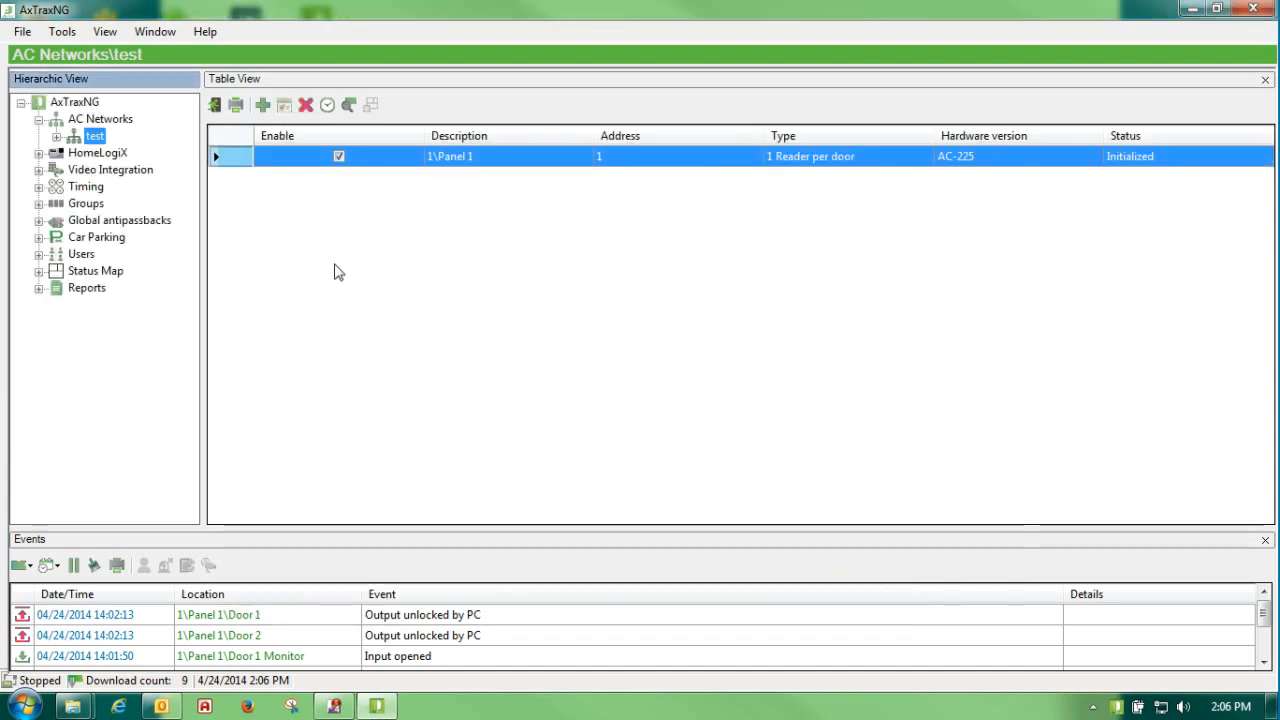
click(57, 138)
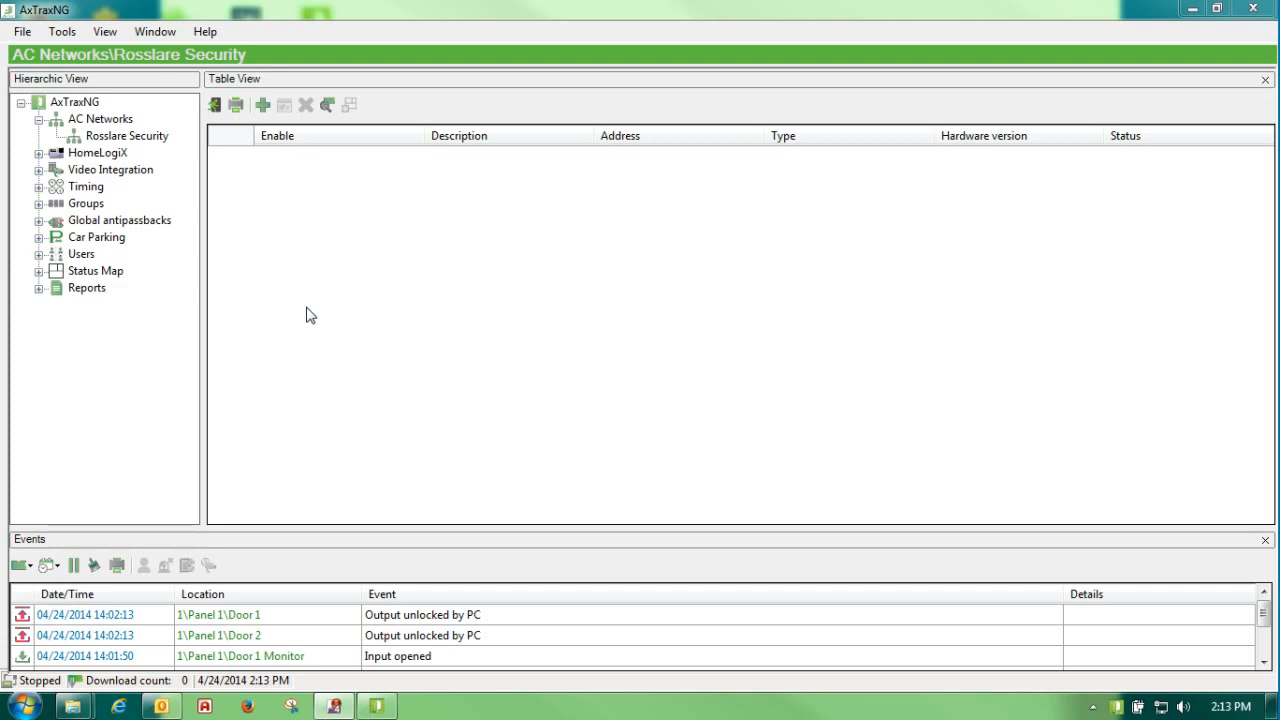
- Open the TCP/IP configuration of the Rosslare Security network and select its entry in the MAC address list to review the settings
click(116, 122)
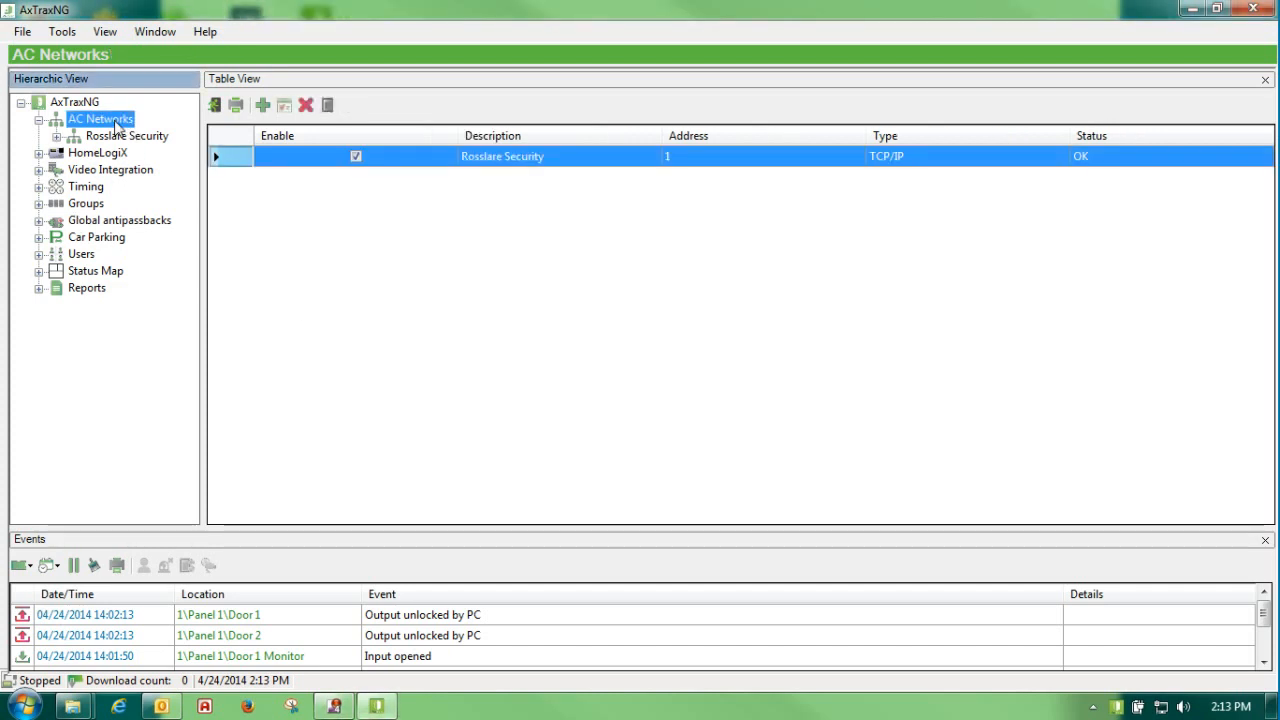
click(284, 105)
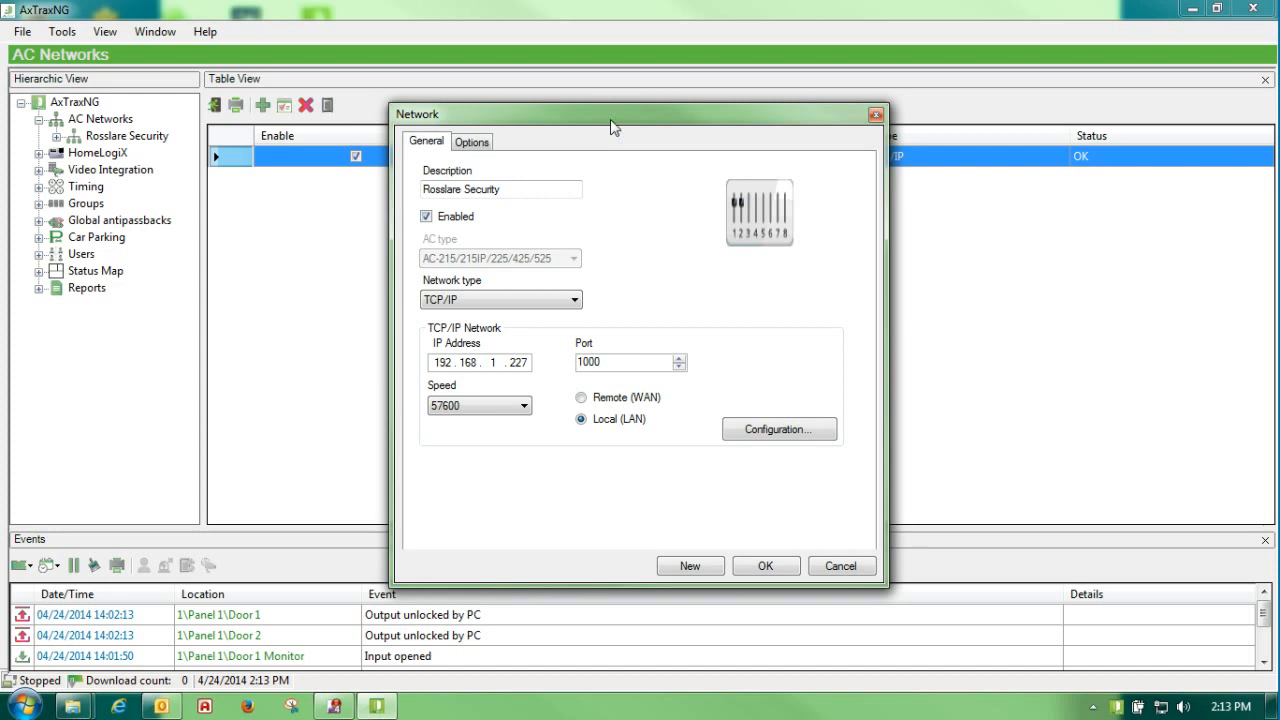
drag(610, 119, 500, 113)
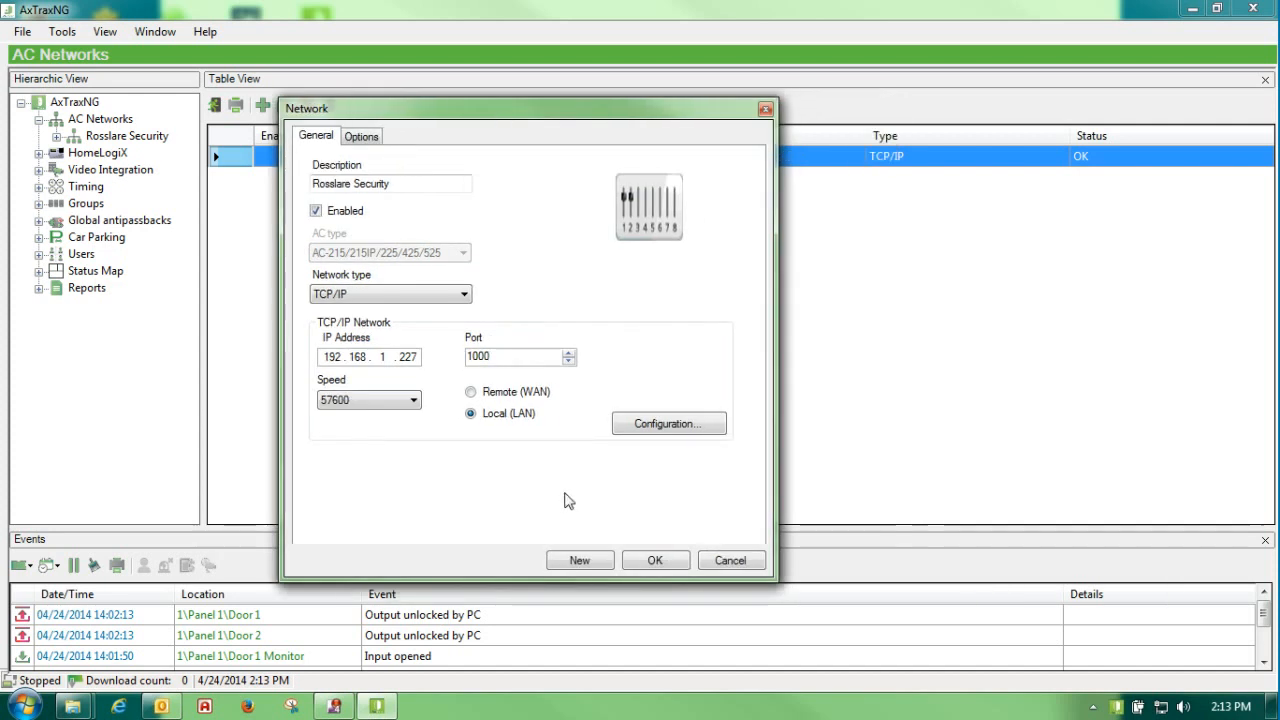
click(630, 430)
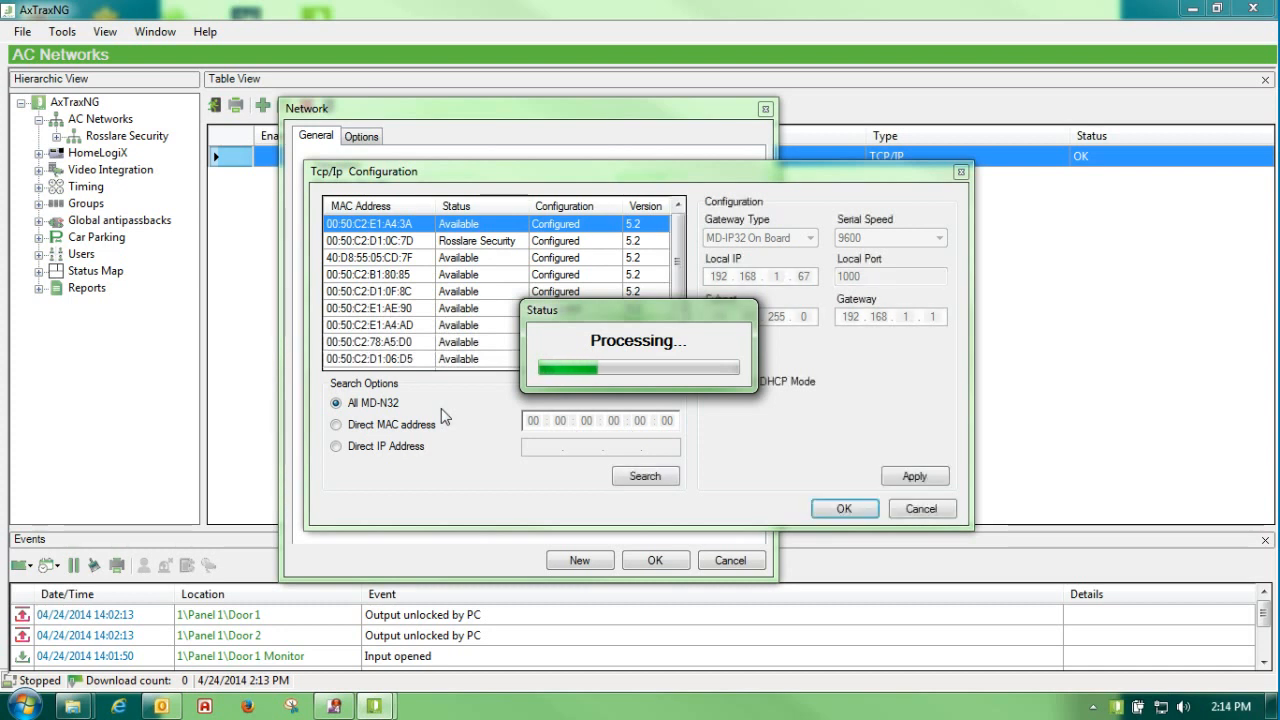
click(474, 243)
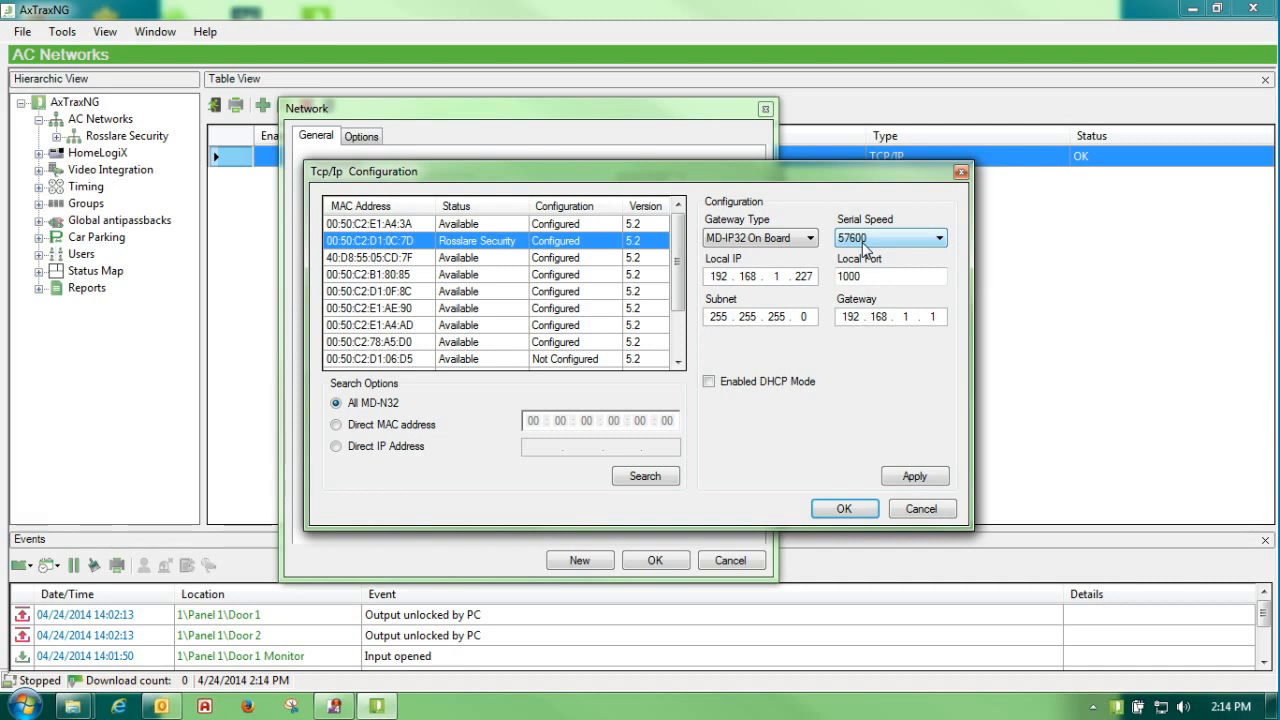
- Run ipconfig in the Windows command prompt, check the Local Area Connection's IPv4 address, subnet mask and gateway, and close the prompt
click(24, 705)
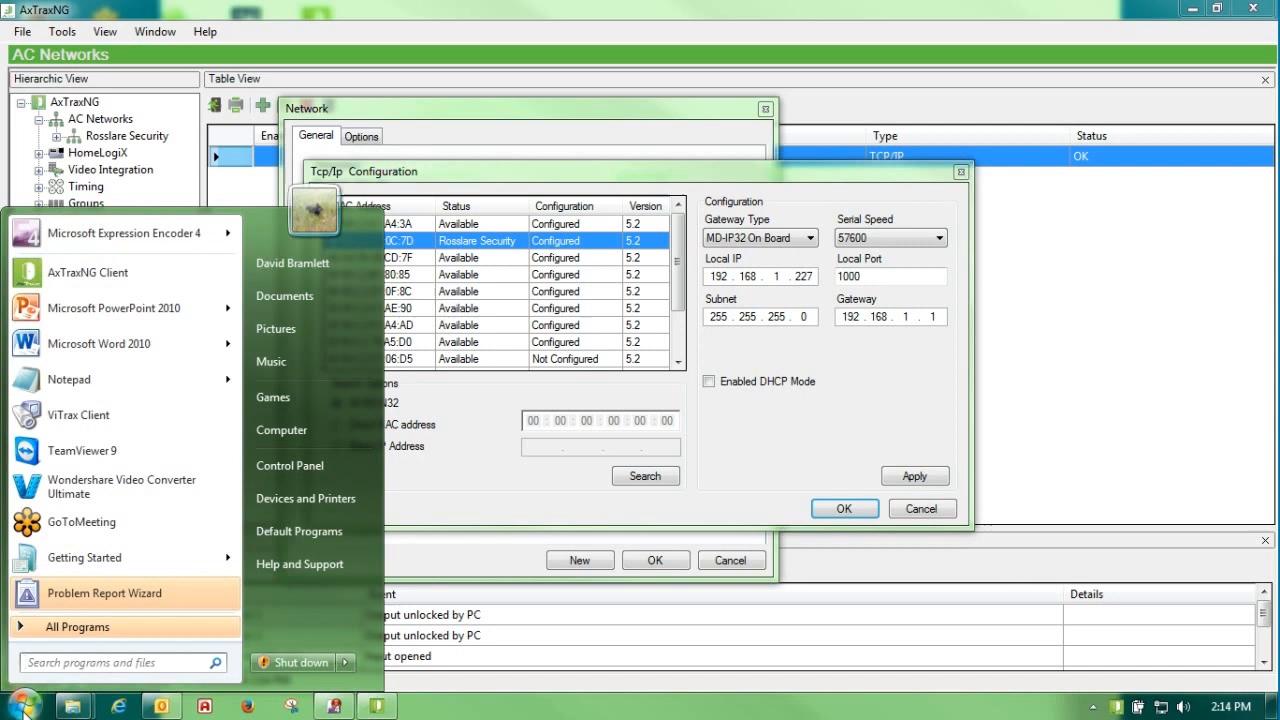
text(cmd)
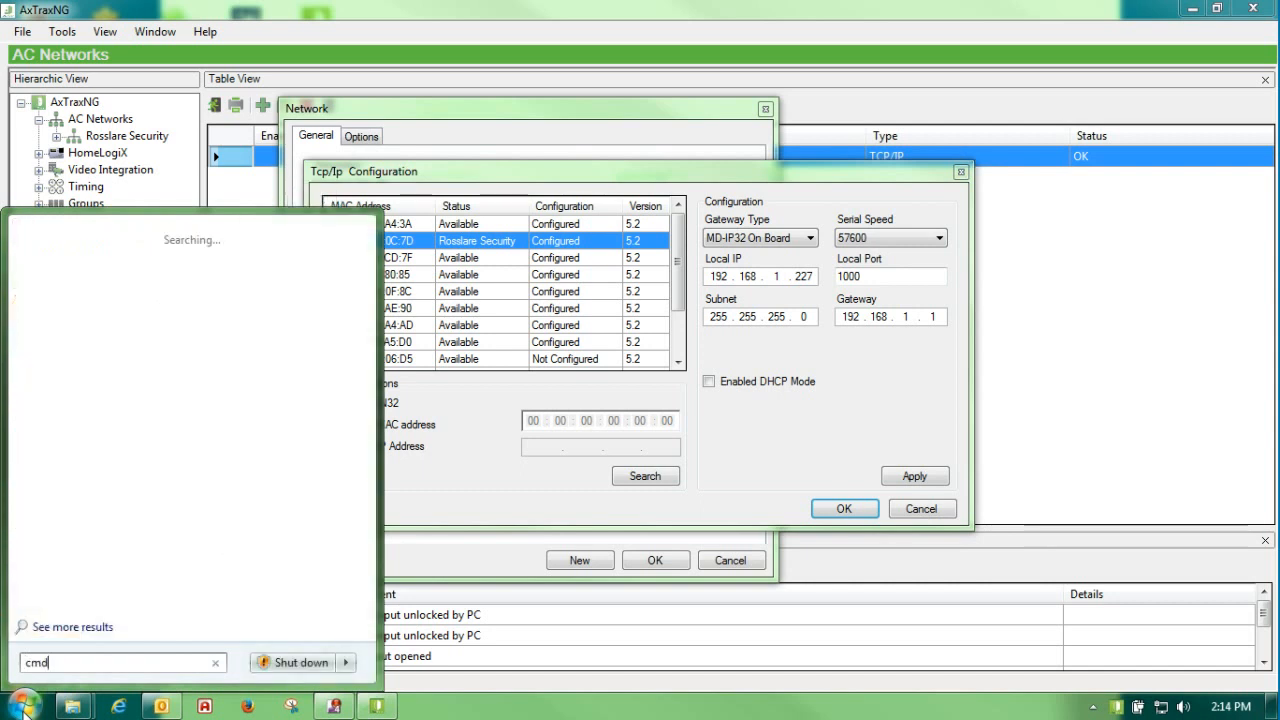
key(Return)
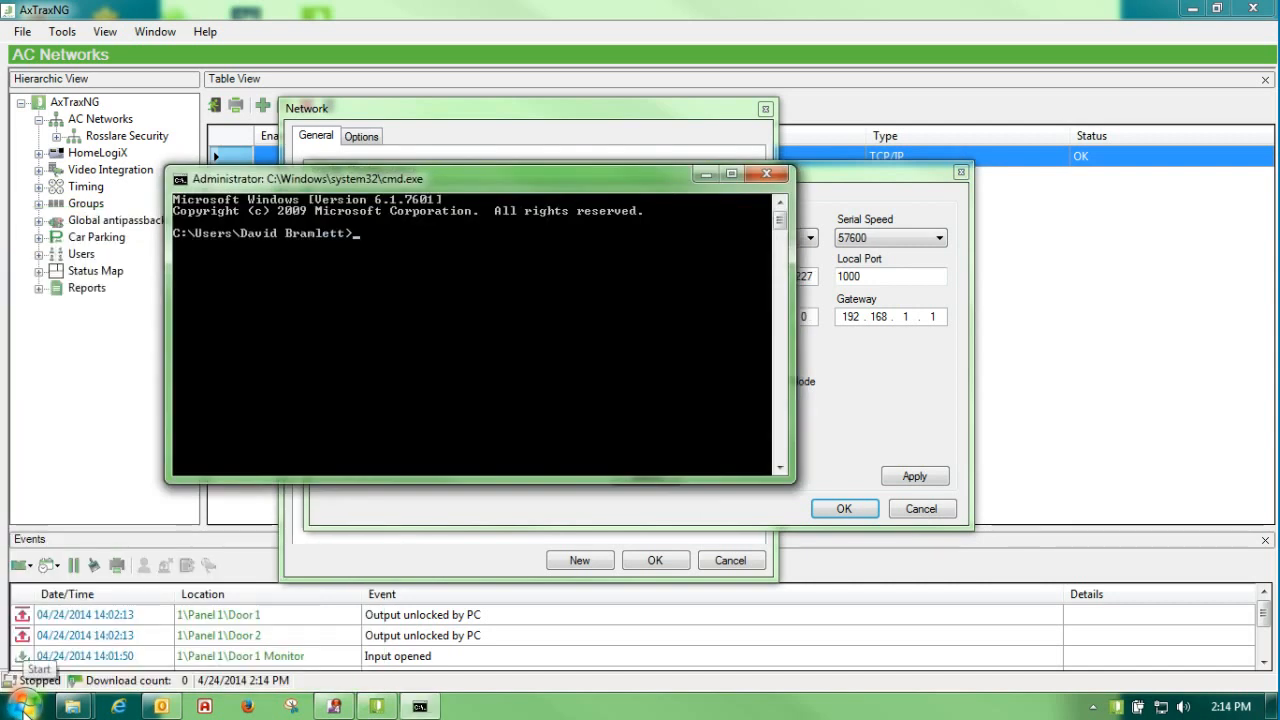
text(ipconig)
key(Return)
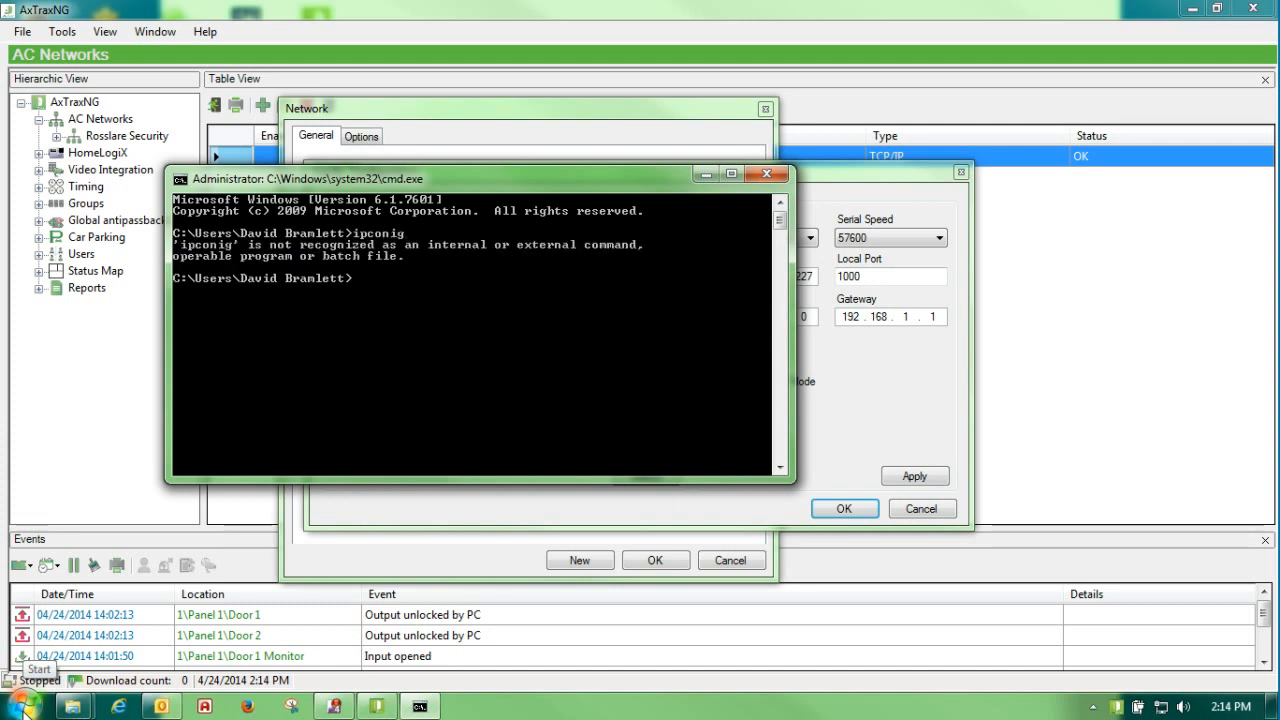
text(ipc)
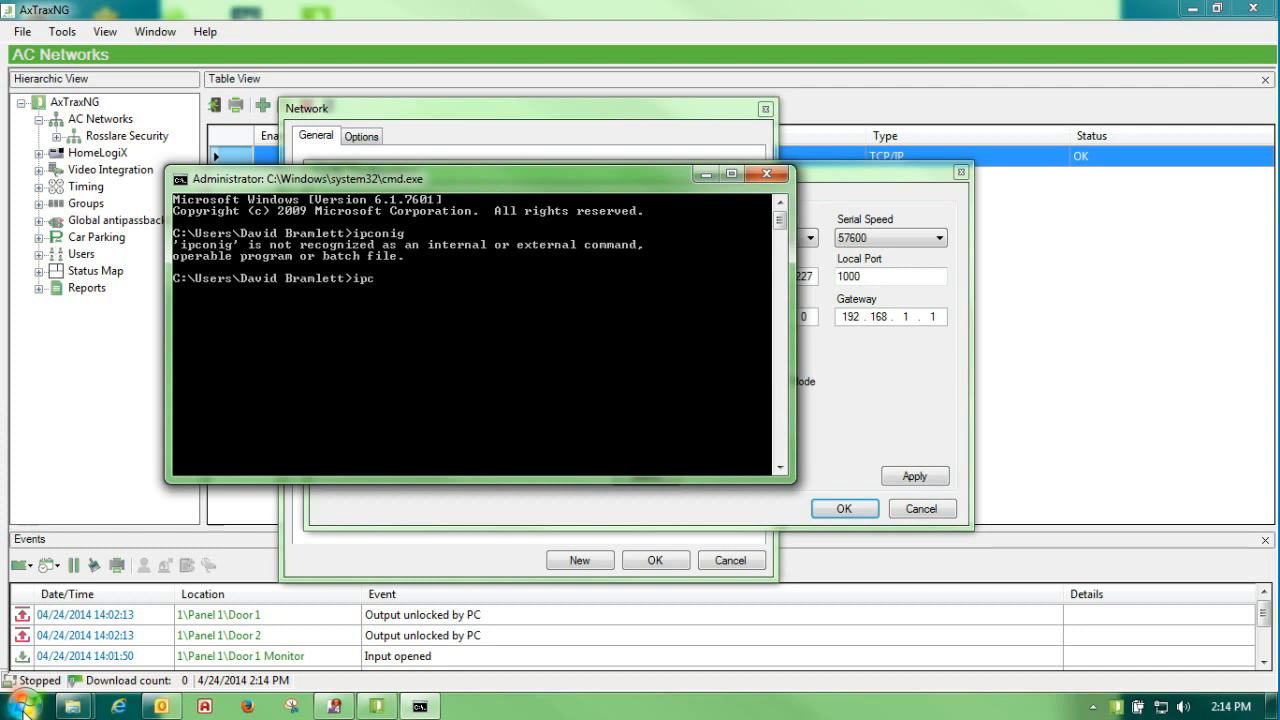
text(onfig)
key(Return)
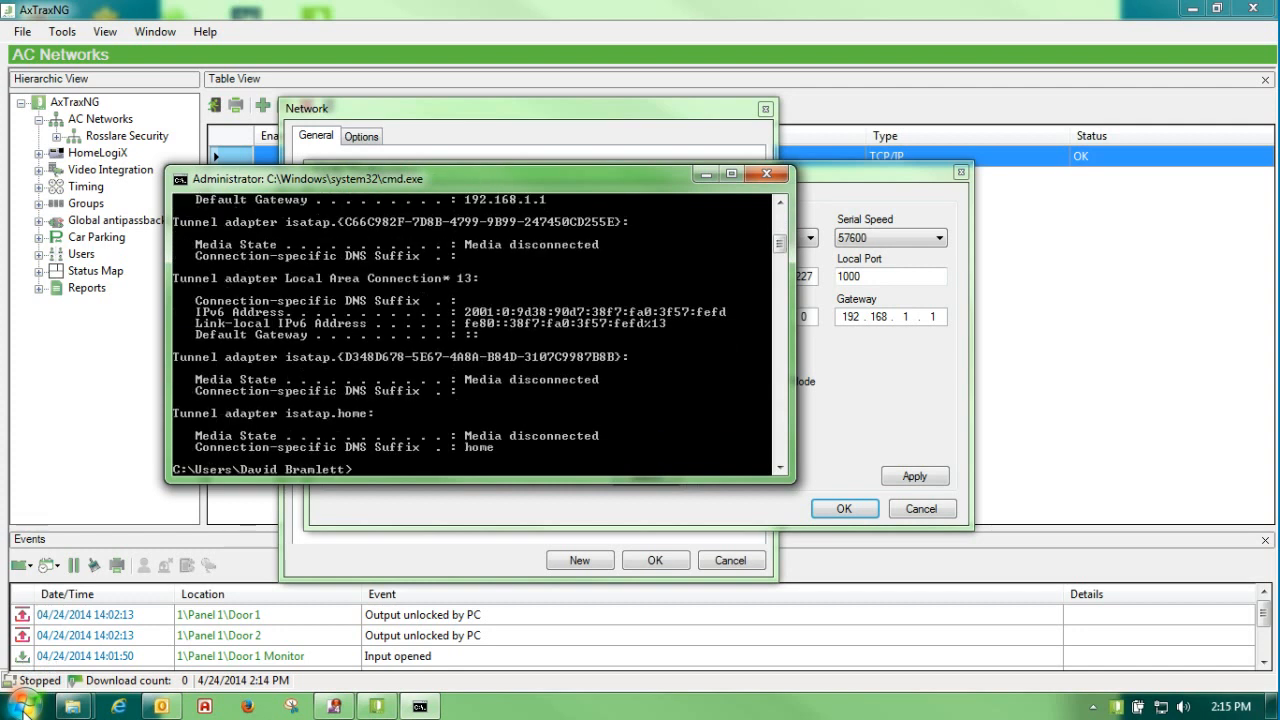
drag(578, 182, 397, 54)
drag(598, 114, 595, 100)
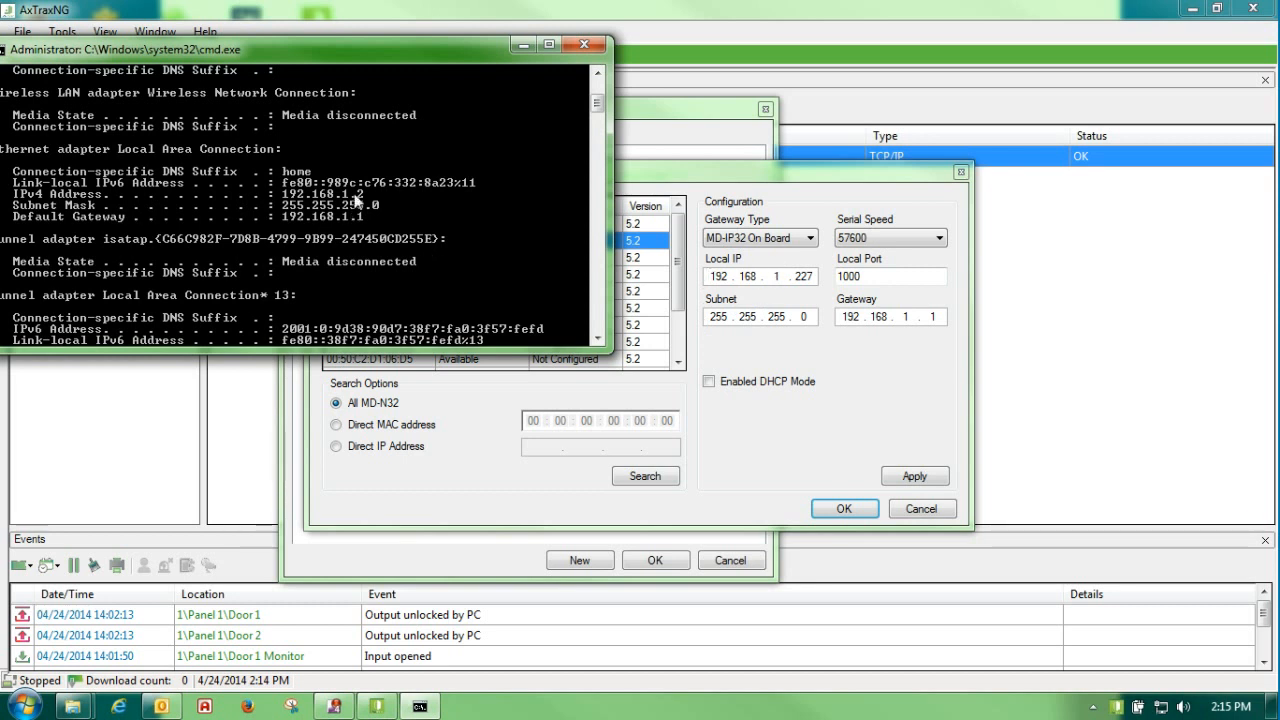
click(583, 46)
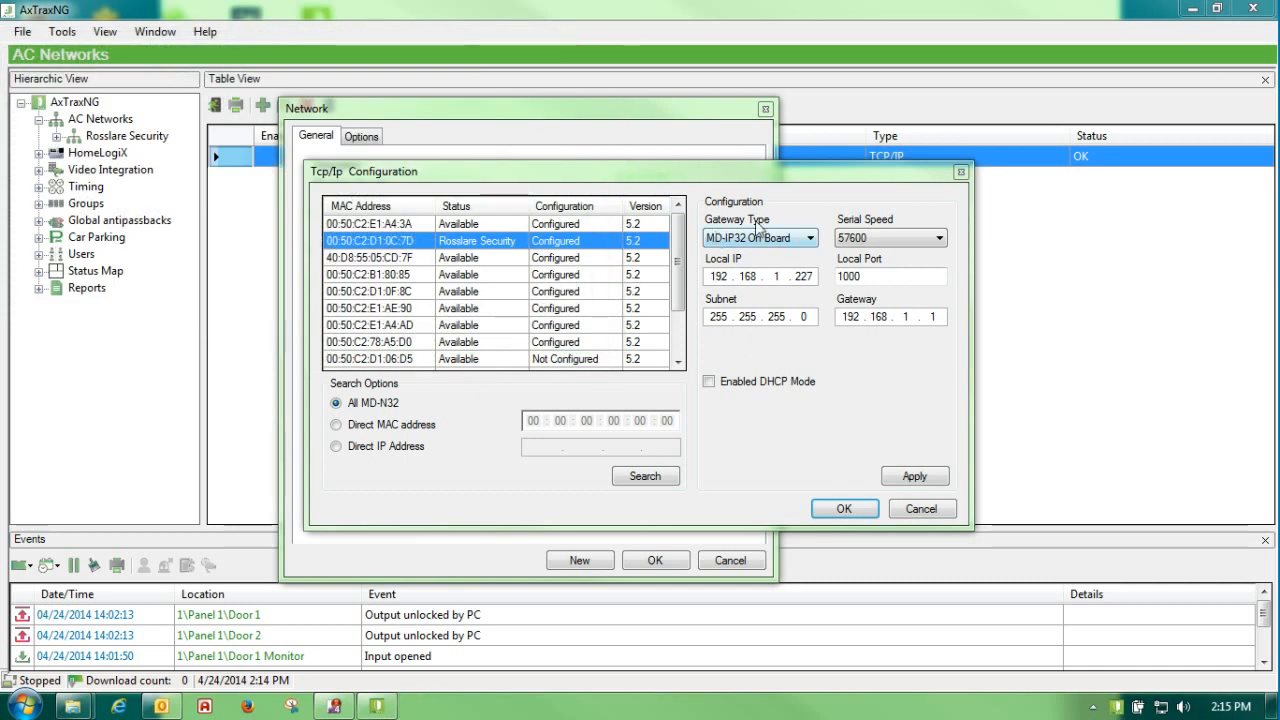
- Try the MD-N32 gateway type for the Rosslare Security network and cancel both the TCP/IP configuration and the network settings
click(811, 240)
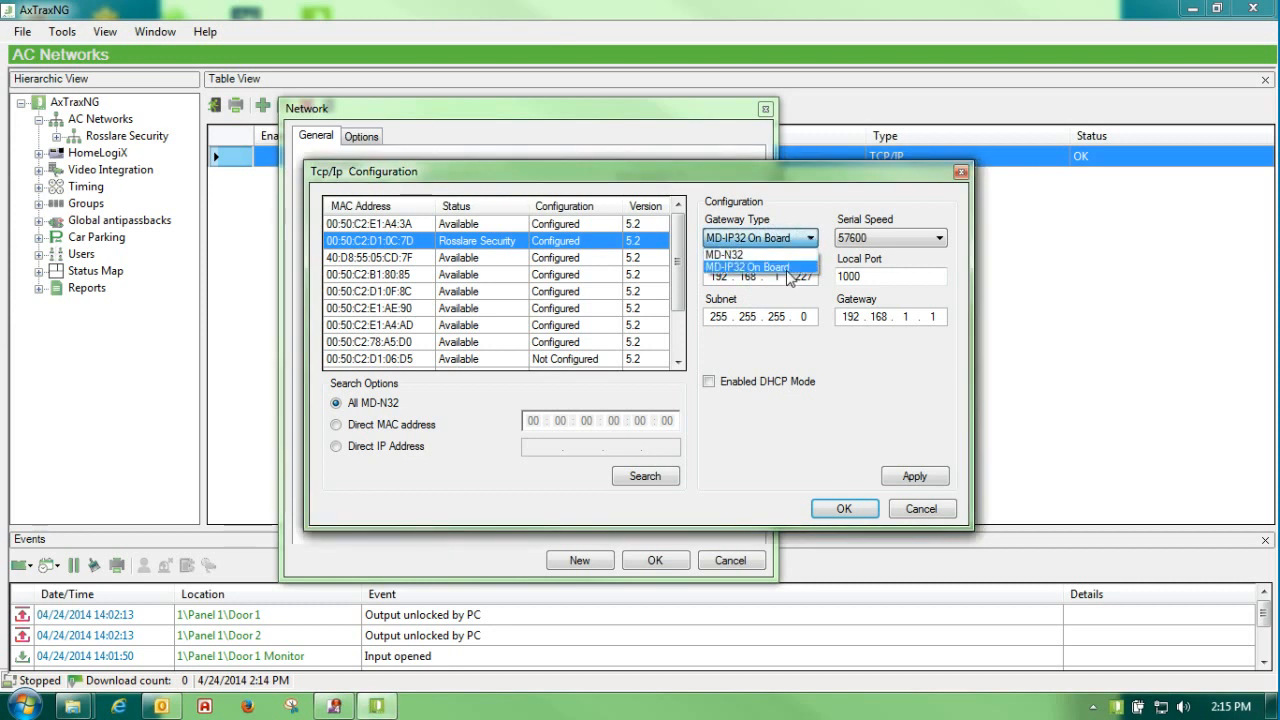
click(787, 271)
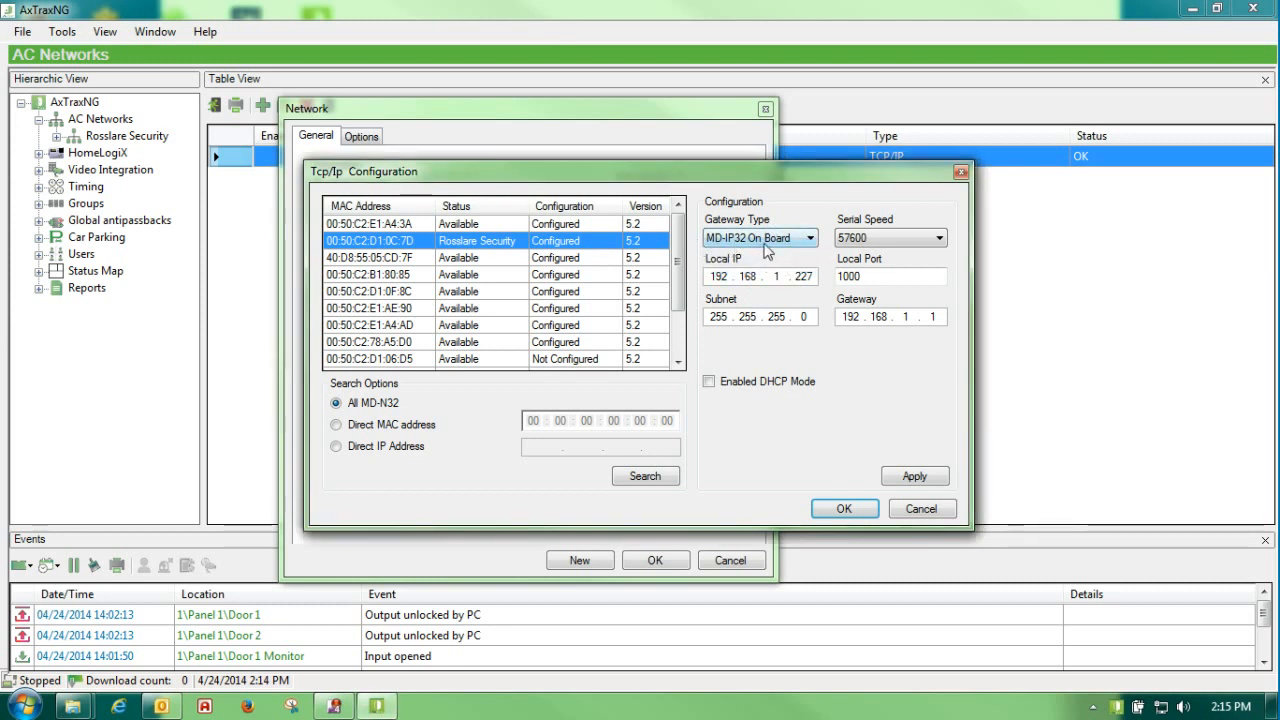
click(811, 240)
click(781, 256)
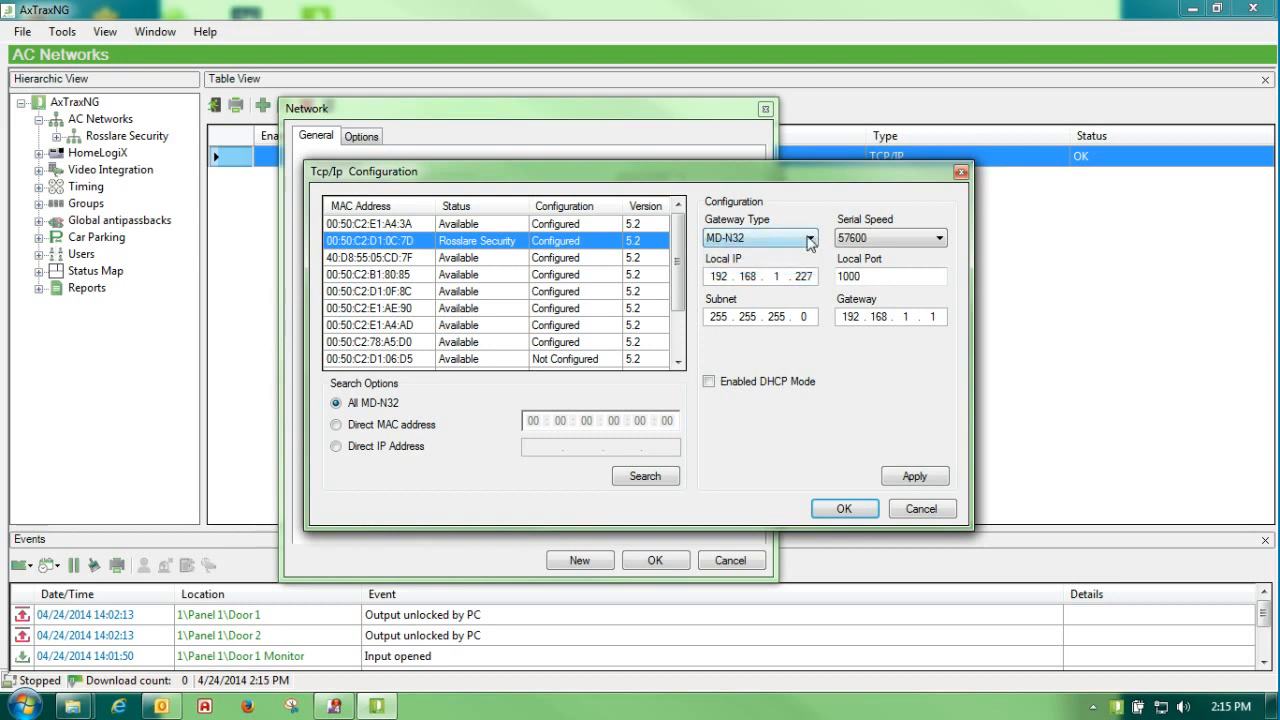
click(811, 240)
click(778, 256)
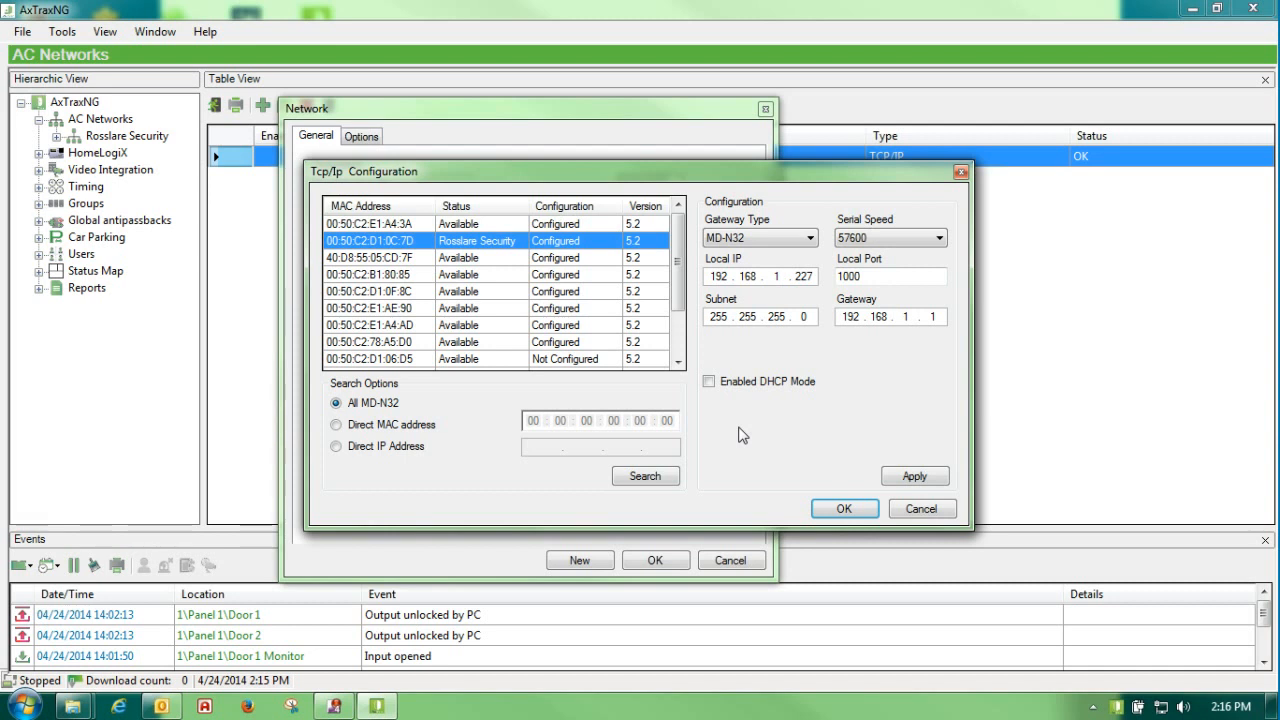
click(918, 510)
click(724, 566)
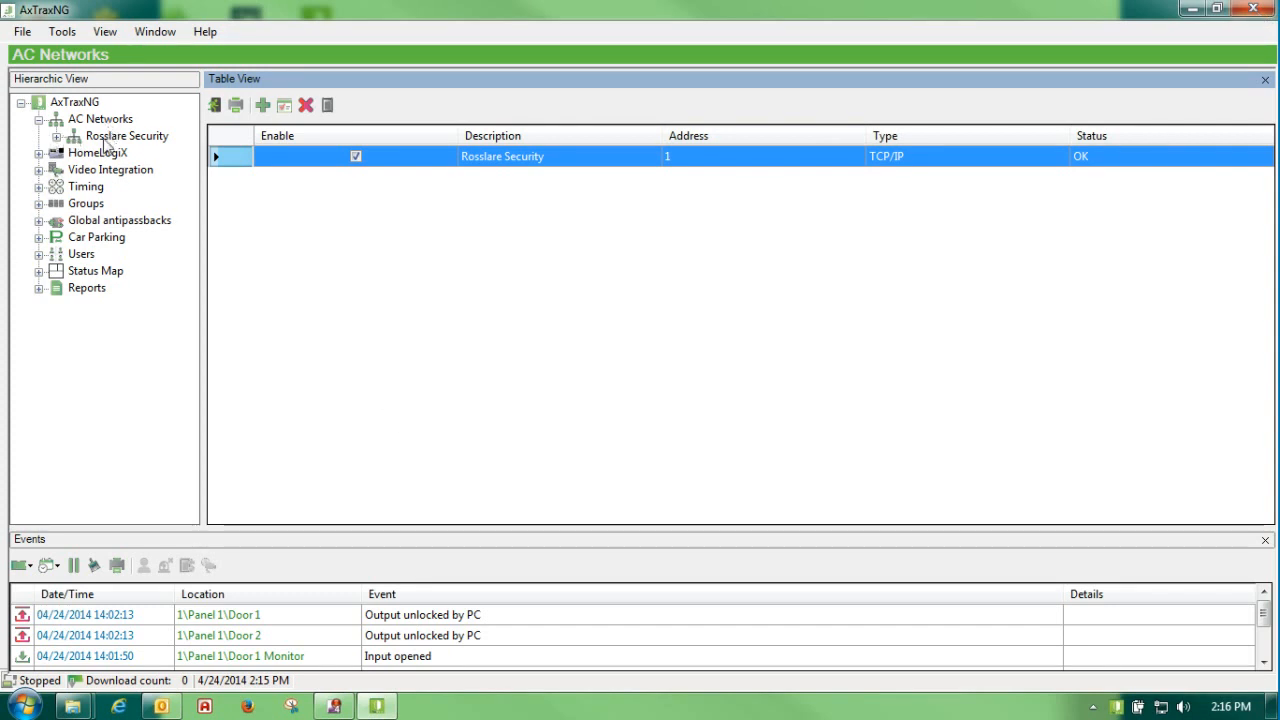
- Display the Rosslare Security panel list and check the AxTraxNG Server and SQL Server (VERITRAX) services in Windows Services, closing the system windows
click(106, 141)
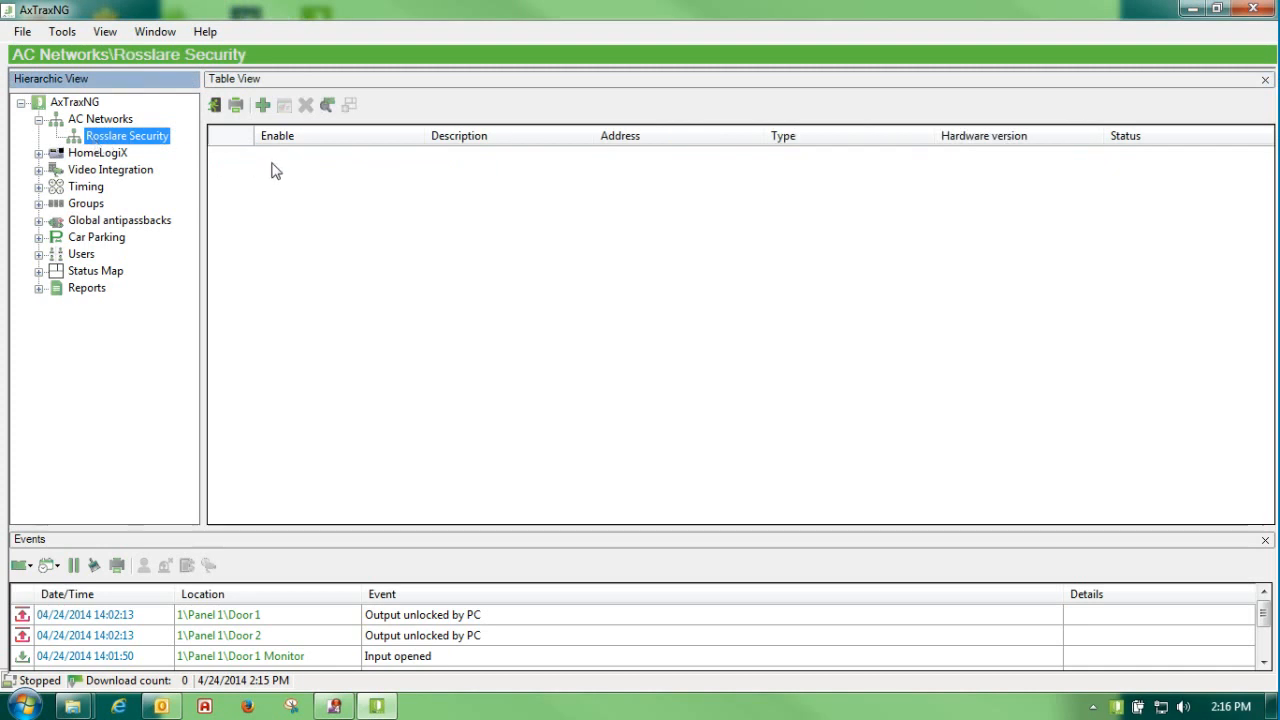
right_click(508, 710)
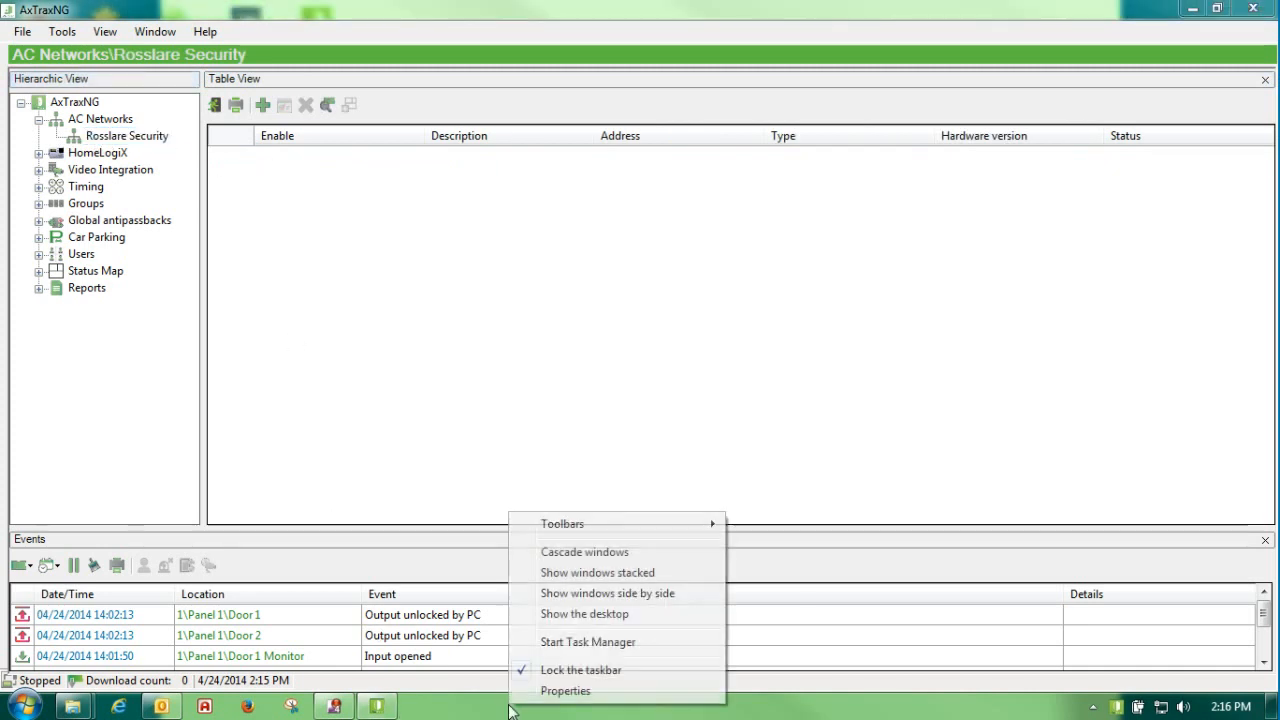
click(582, 646)
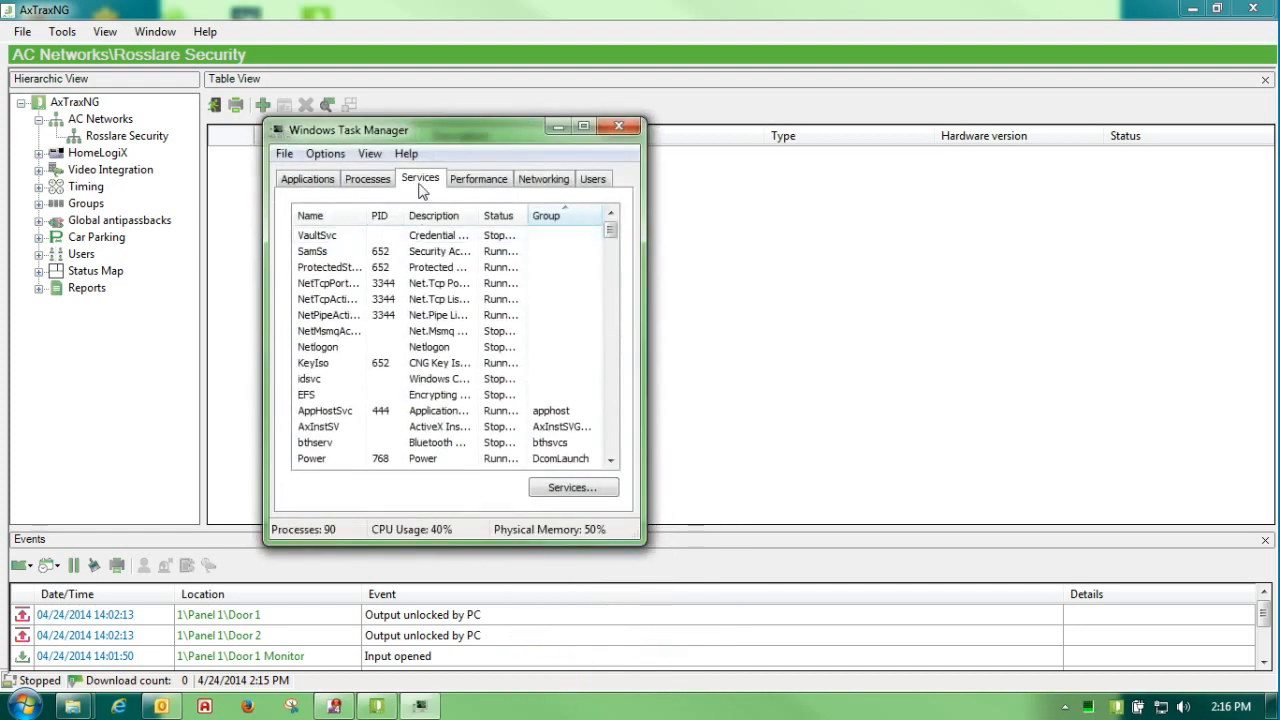
click(553, 487)
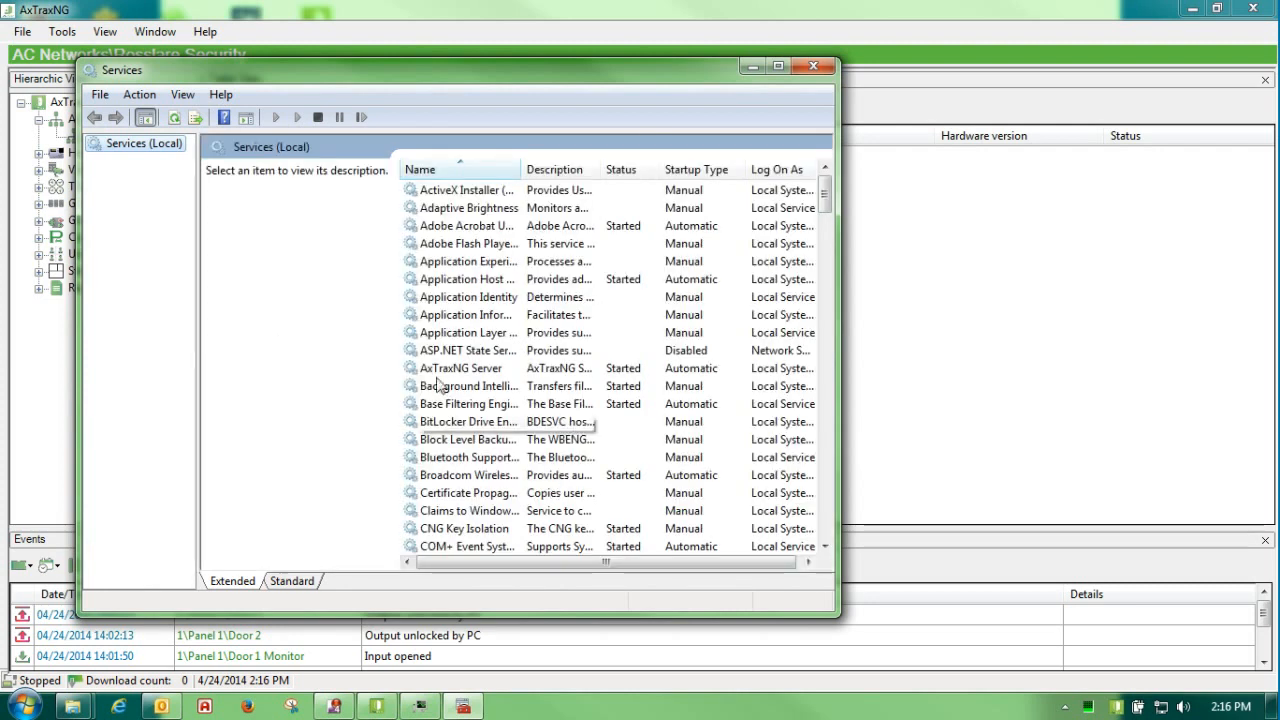
click(462, 372)
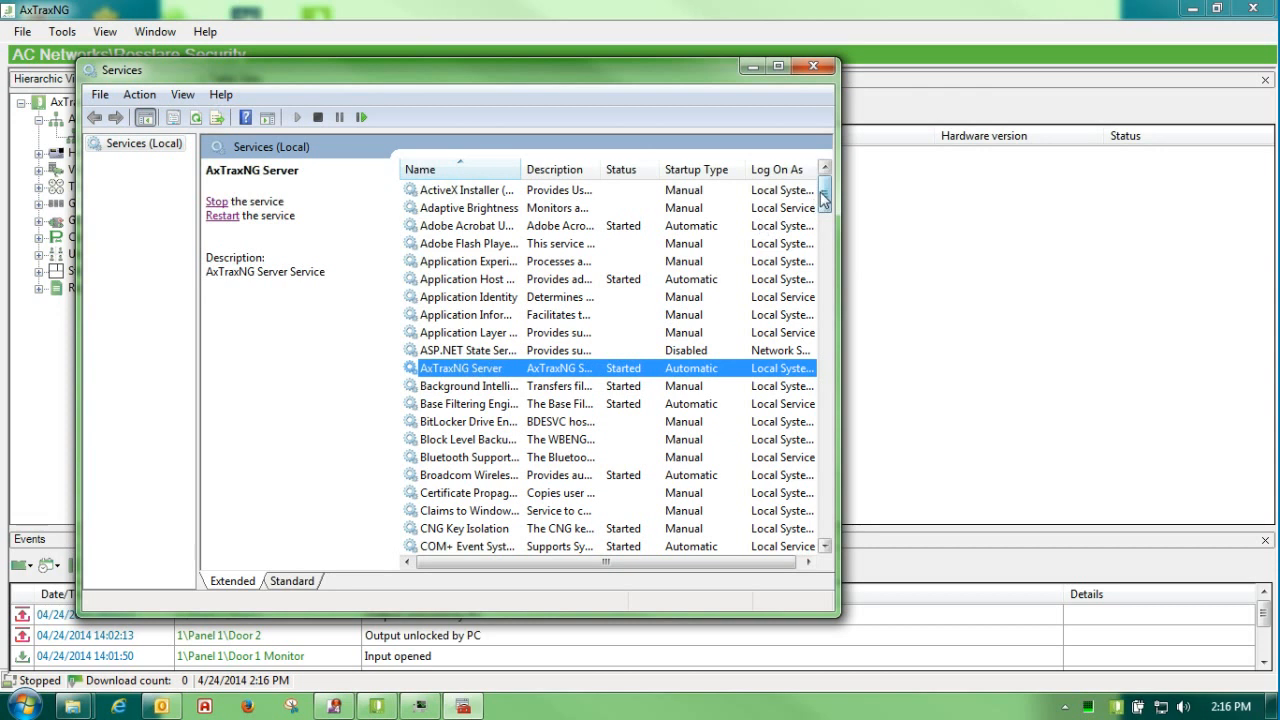
drag(826, 197, 826, 430)
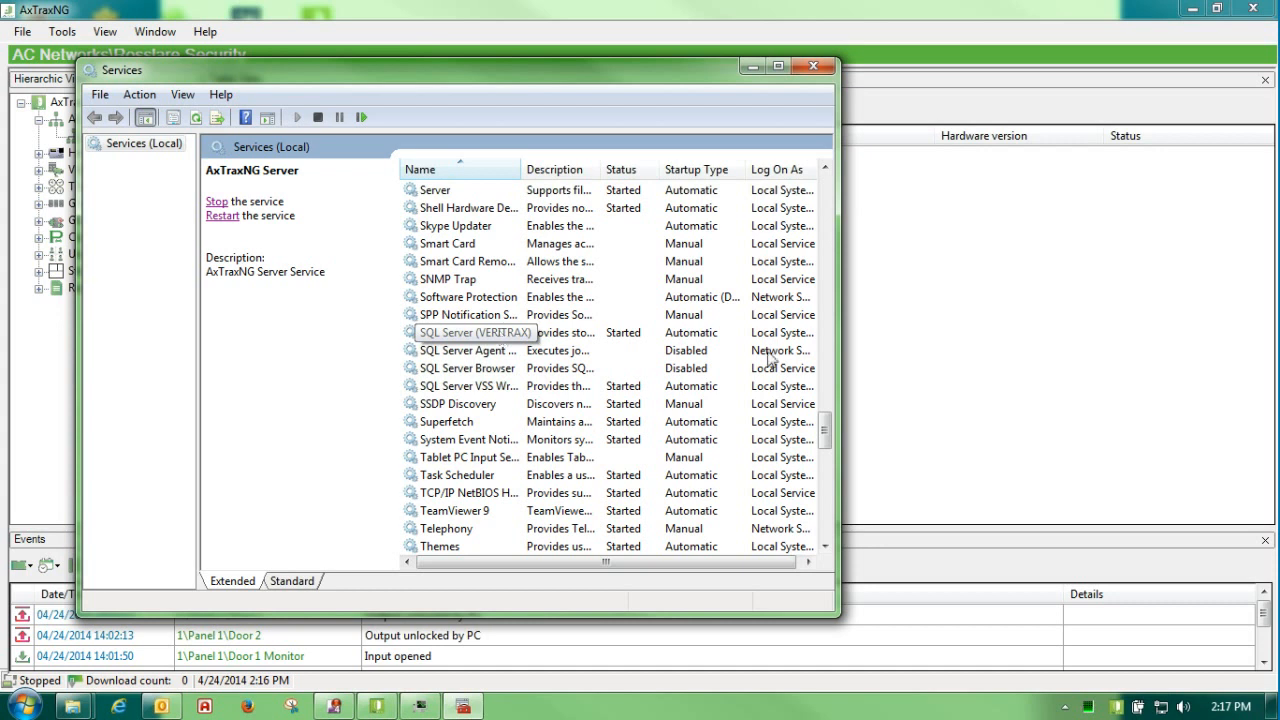
scroll(797, 205, up, 4)
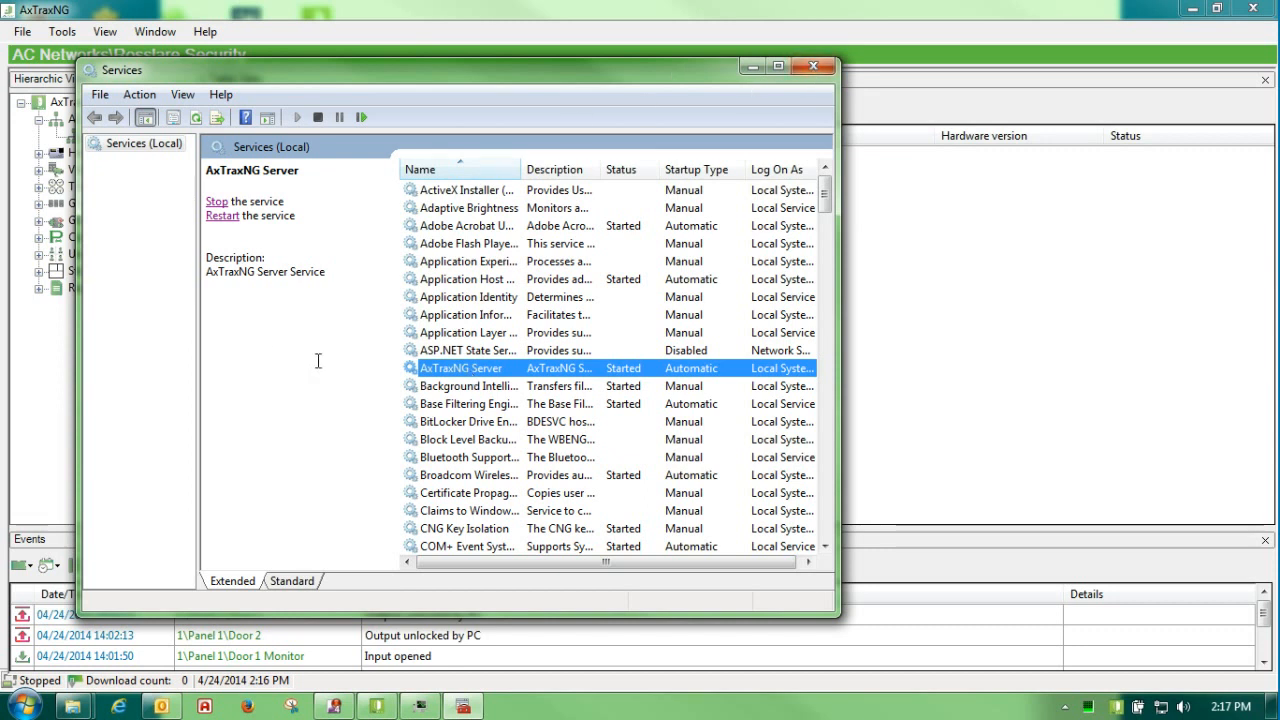
click(815, 70)
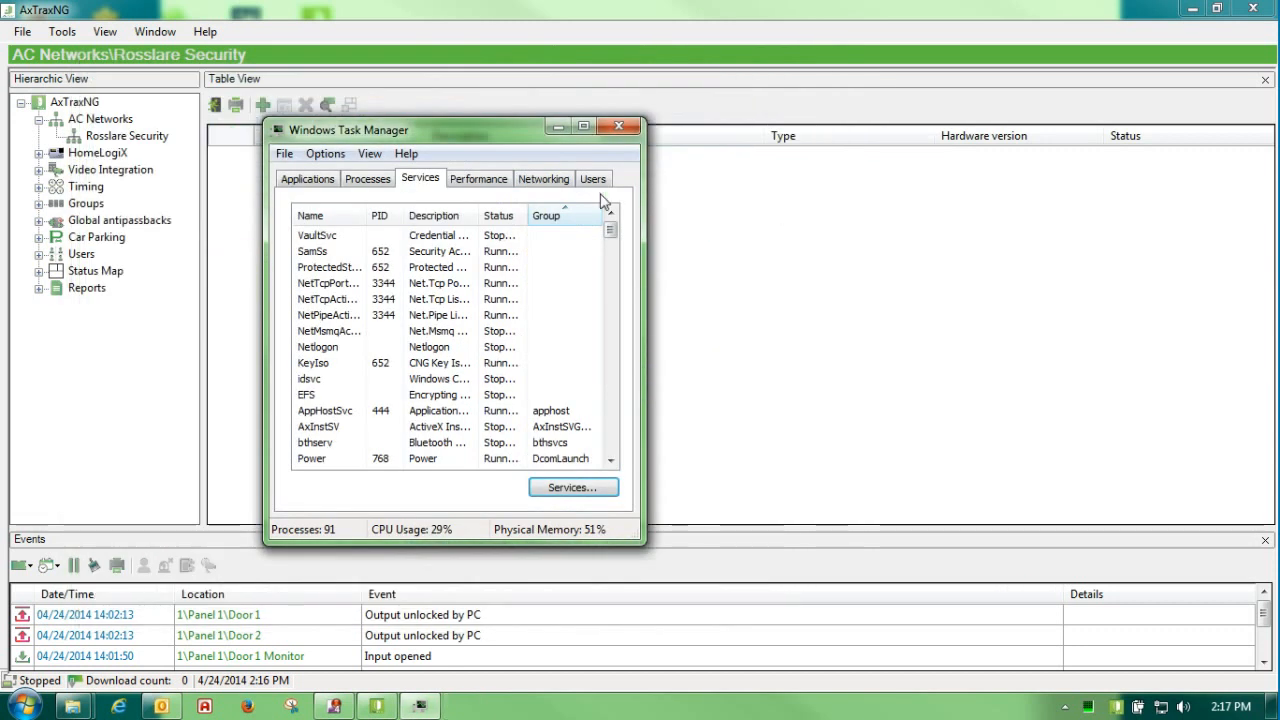
click(632, 125)
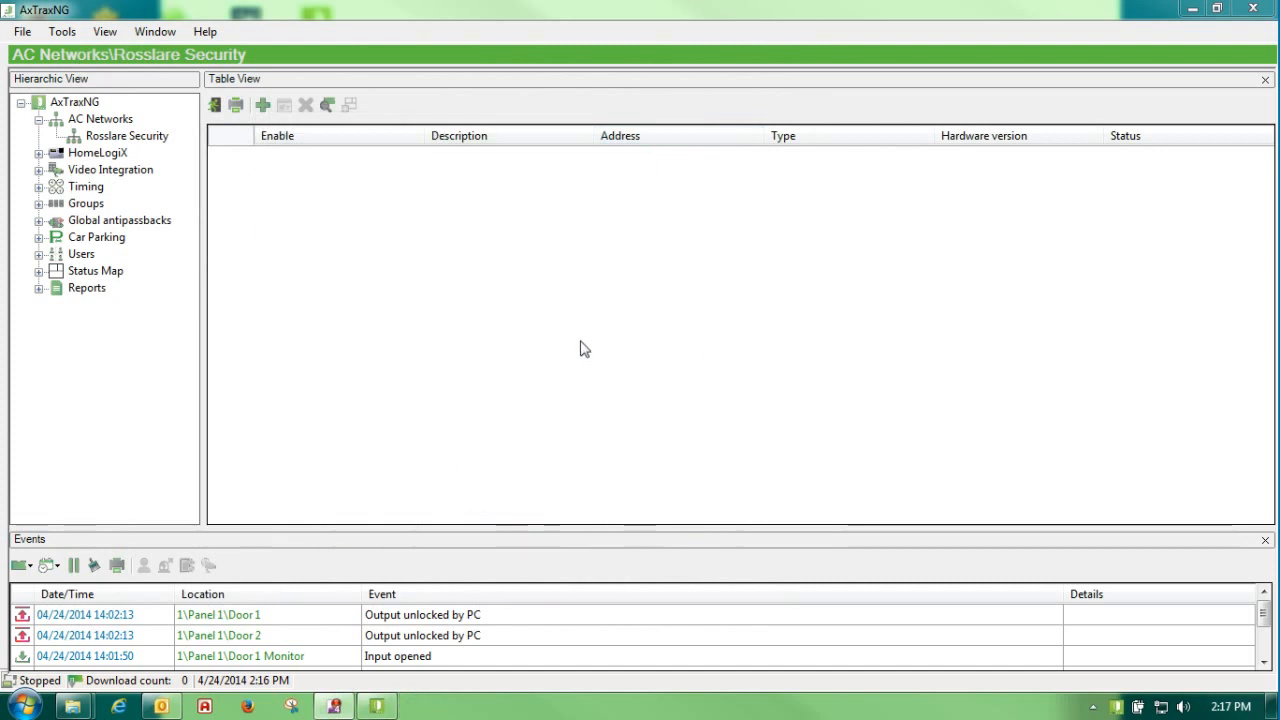